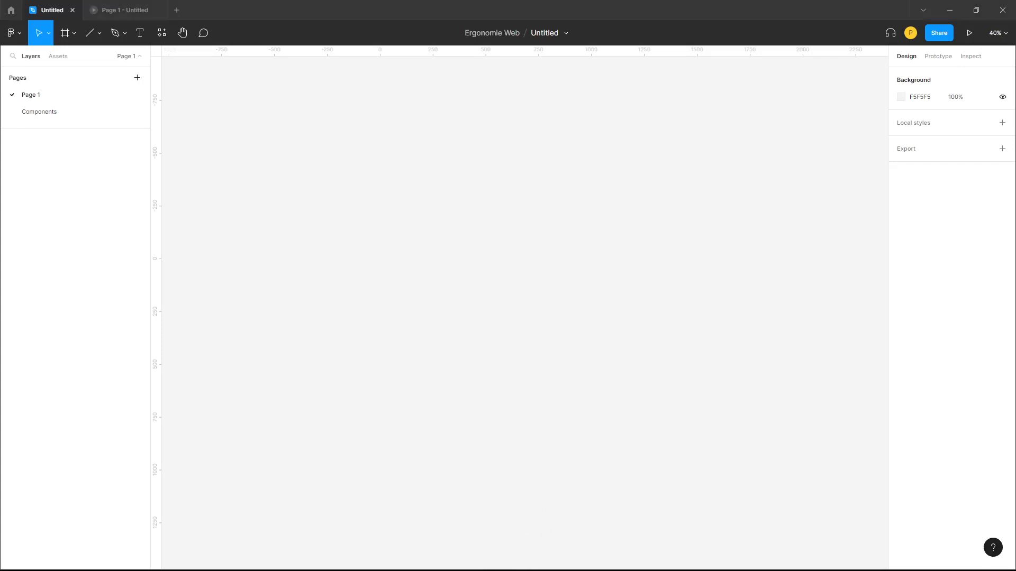
Step: Create a MacBook Pro 14" frame measuring 1512 × 982 on the empty page
click(64, 35)
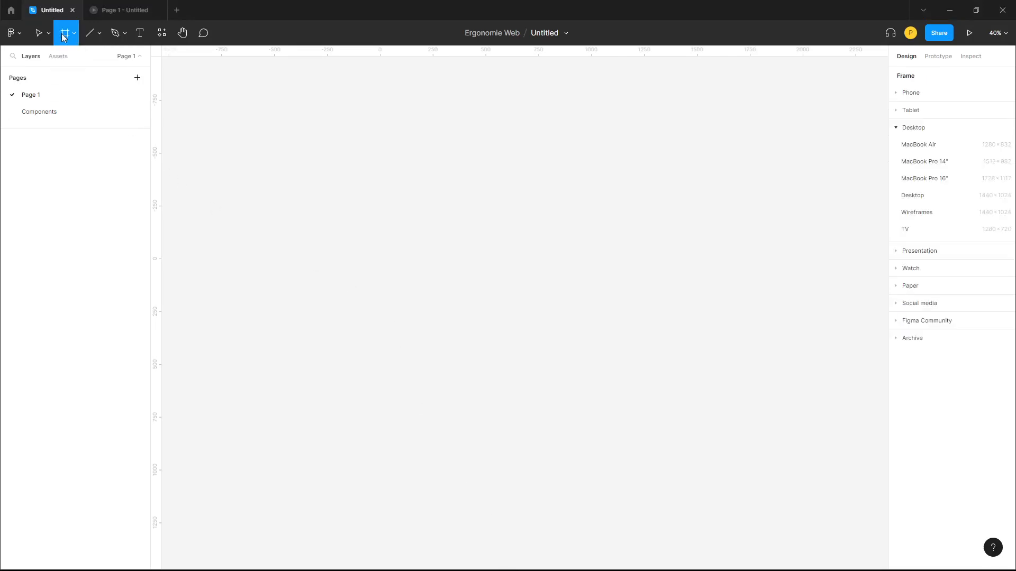
click(930, 163)
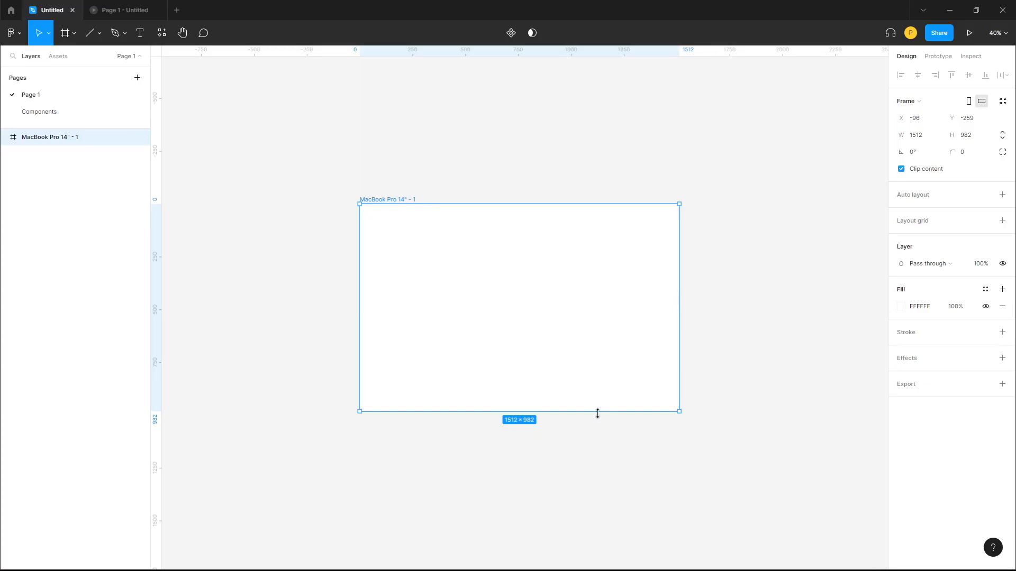
drag(597, 413, 594, 516)
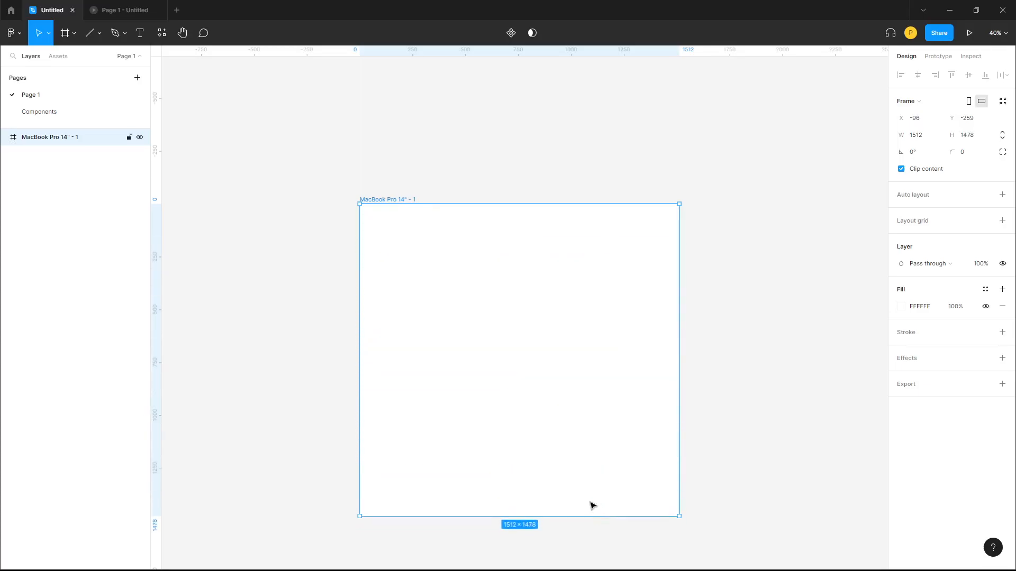
key(ctrl+z)
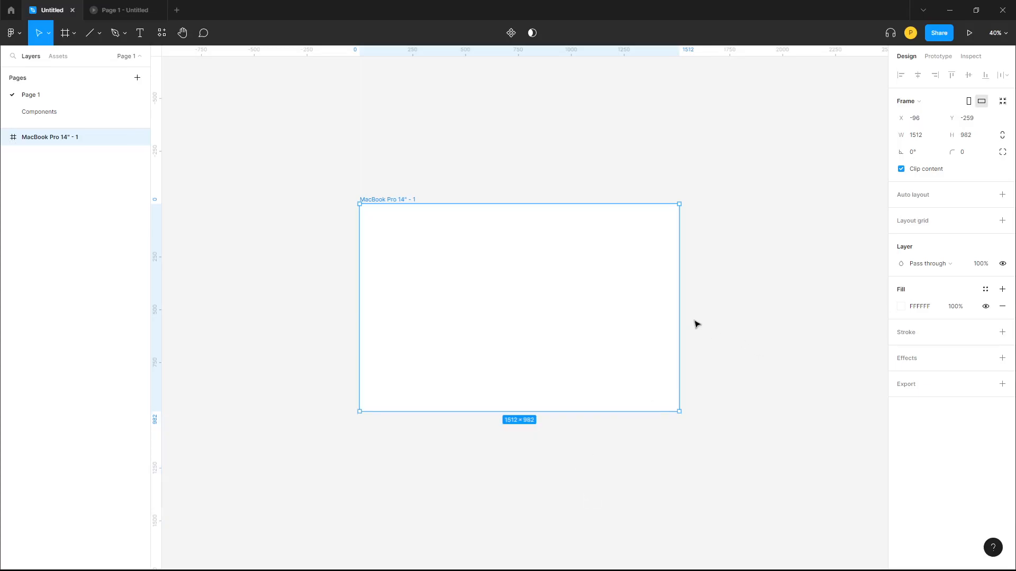
Step: Move the MacBook Pro 14" frame slightly up and to the right on the canvas
click(708, 313)
click(662, 318)
click(787, 275)
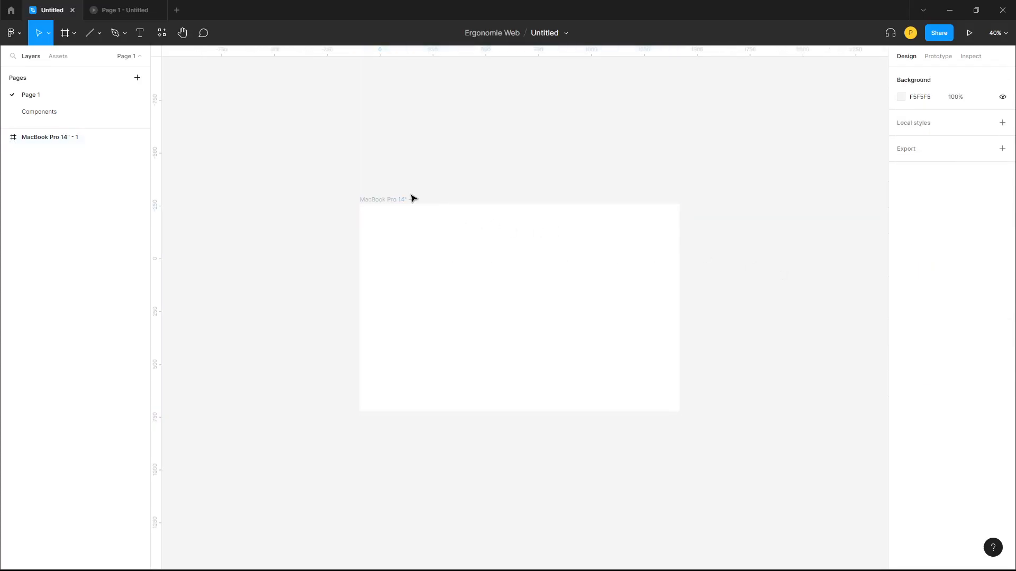
drag(401, 201, 421, 166)
click(349, 205)
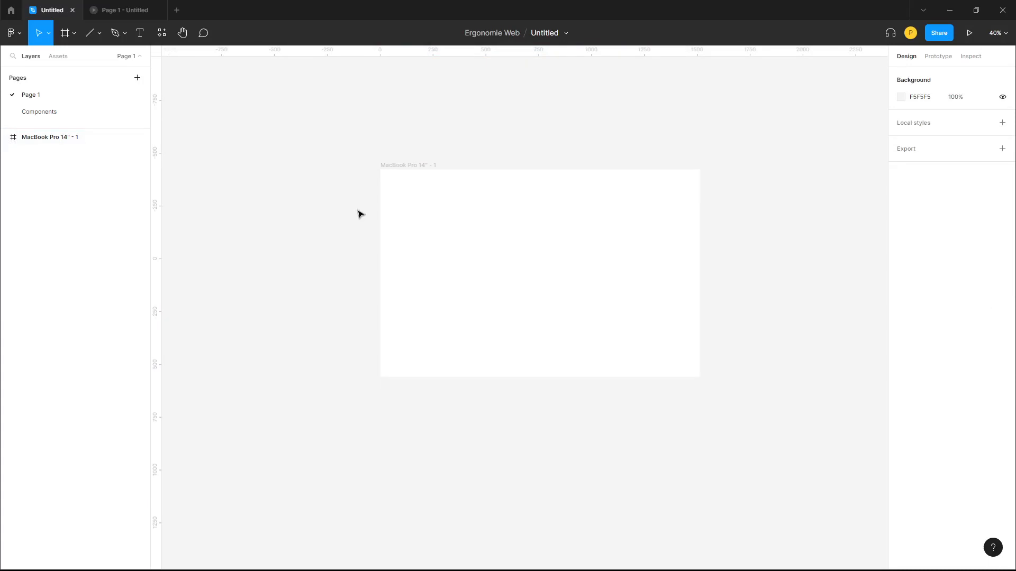
Step: Draw a long, thin horizontal rectangle about 807 wide across the middle of the frame as the slider bar
click(99, 34)
click(78, 58)
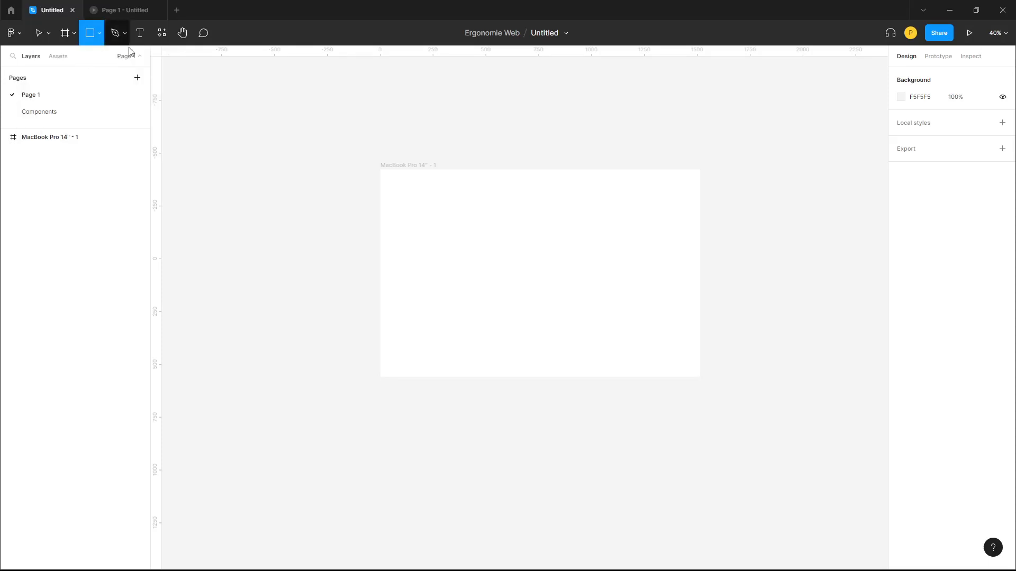
drag(459, 249, 632, 258)
click(769, 275)
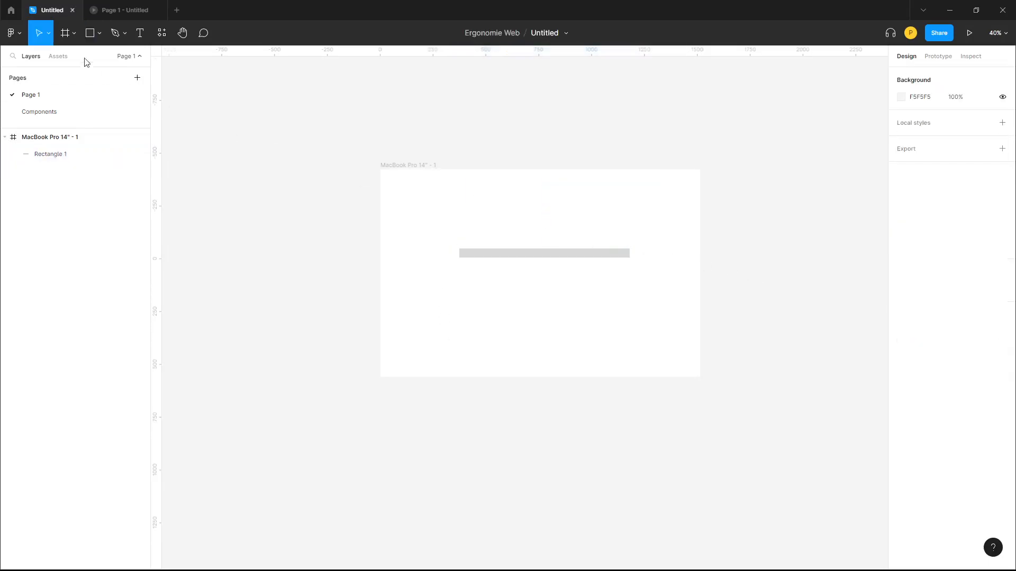
Step: Draw a circle about 82 × 82 below the bar and thin the bar to a height of about 23
click(99, 33)
click(66, 96)
mouse_move(488, 264)
mouse_down()
mouse_move(505, 284)
mouse_move(506, 257)
mouse_move(505, 280)
mouse_move(542, 256)
mouse_up()
key(alt)
click(730, 300)
click(541, 256)
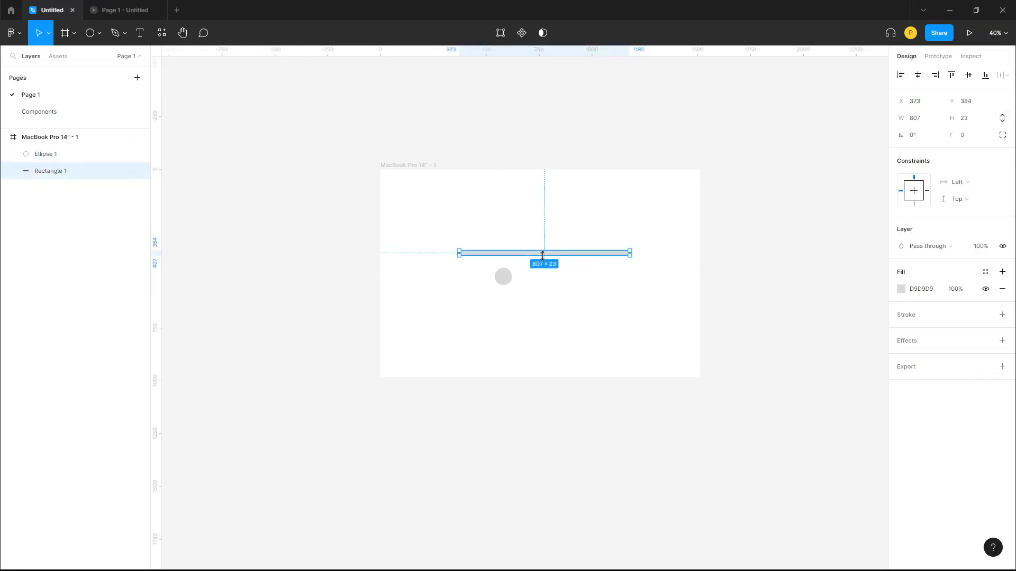
click(785, 314)
Step: Change the bar's fill color to blue 0047FF
click(504, 277)
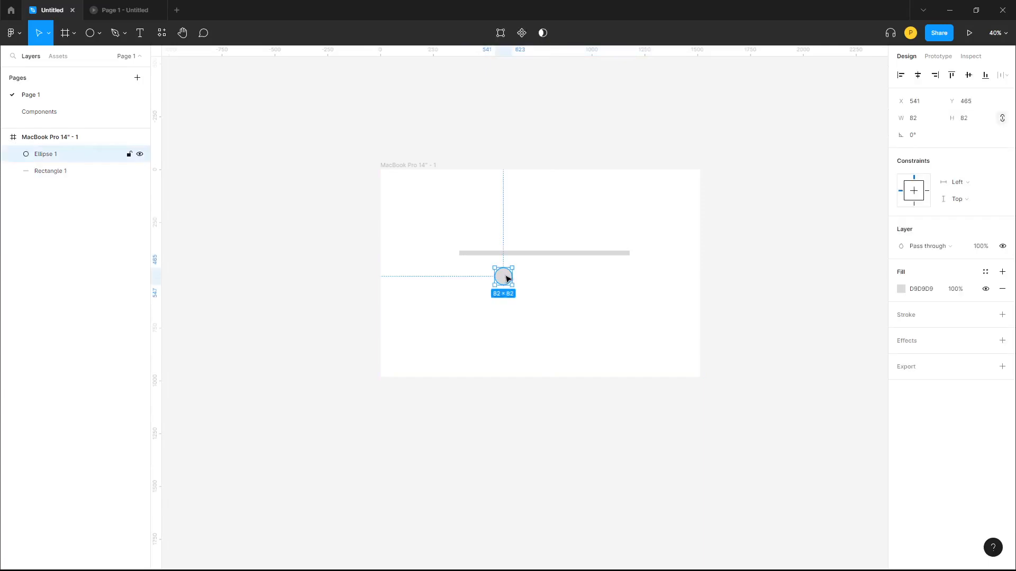
scroll(531, 260, up, 5)
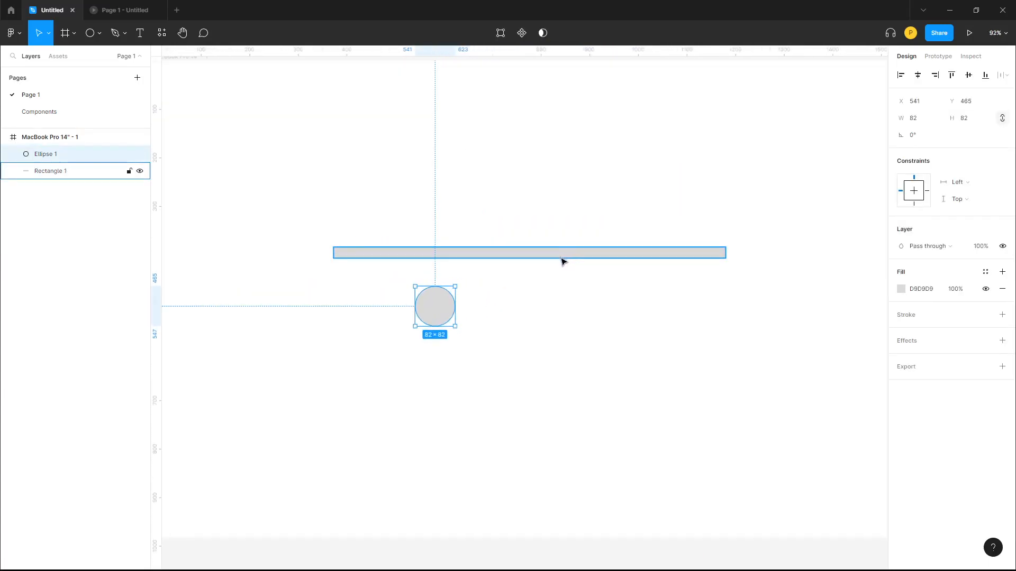
click(532, 270)
drag(453, 328, 480, 324)
click(530, 277)
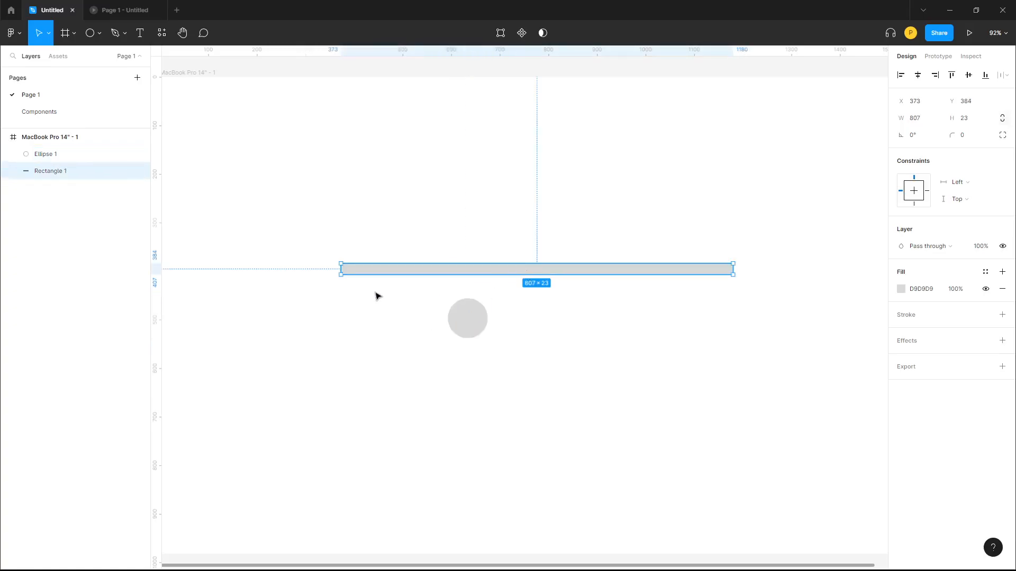
click(901, 289)
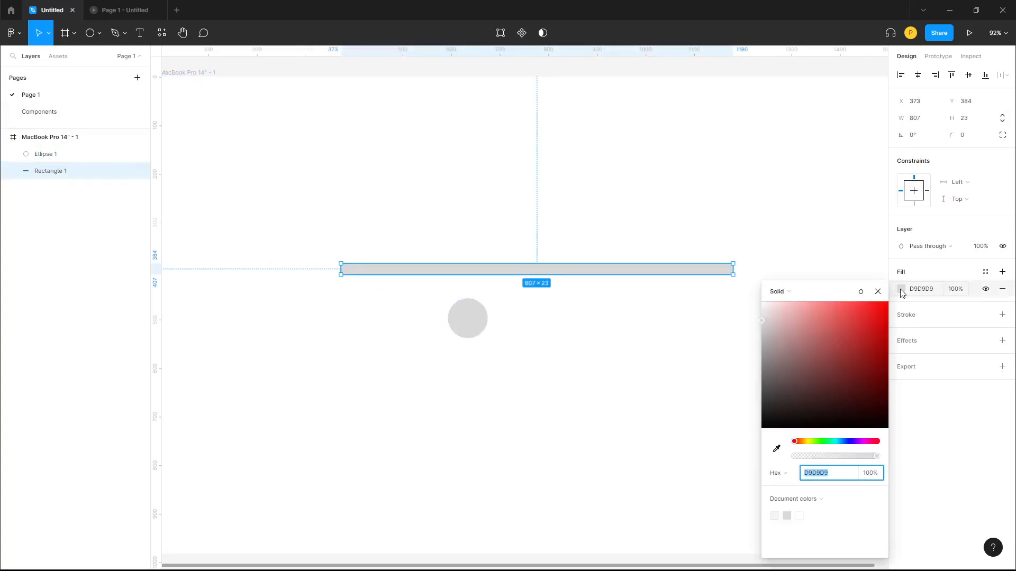
drag(834, 442, 845, 442)
drag(864, 308, 892, 302)
click(622, 321)
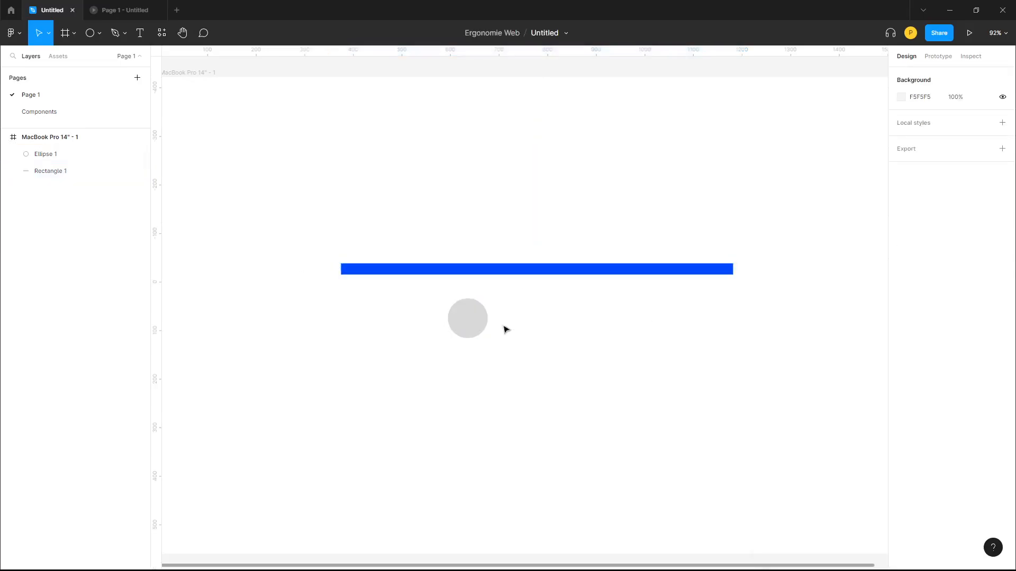
Step: Round the blue bar's corners with a radius of 16
click(477, 266)
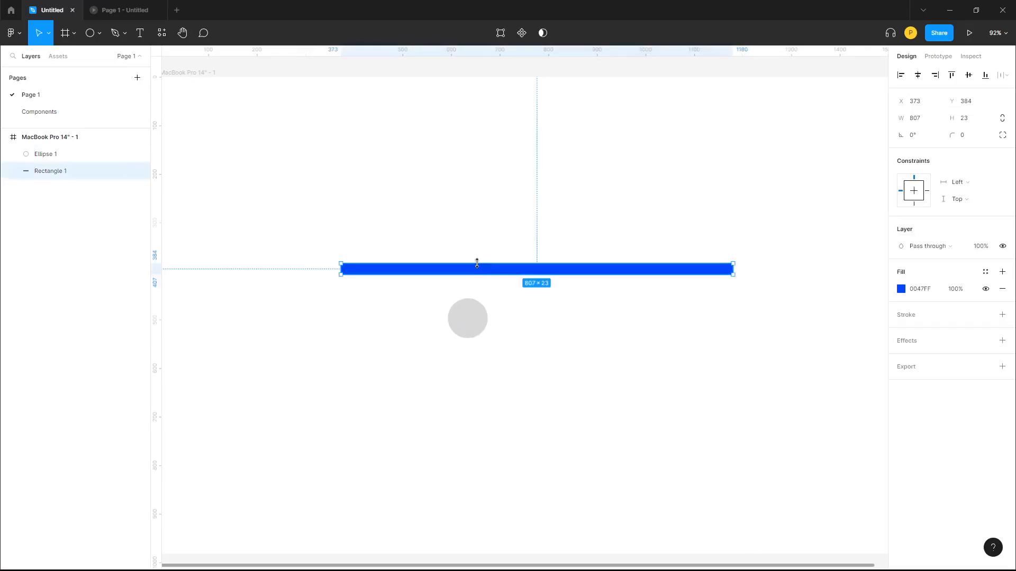
click(964, 139)
text(16)
click(655, 334)
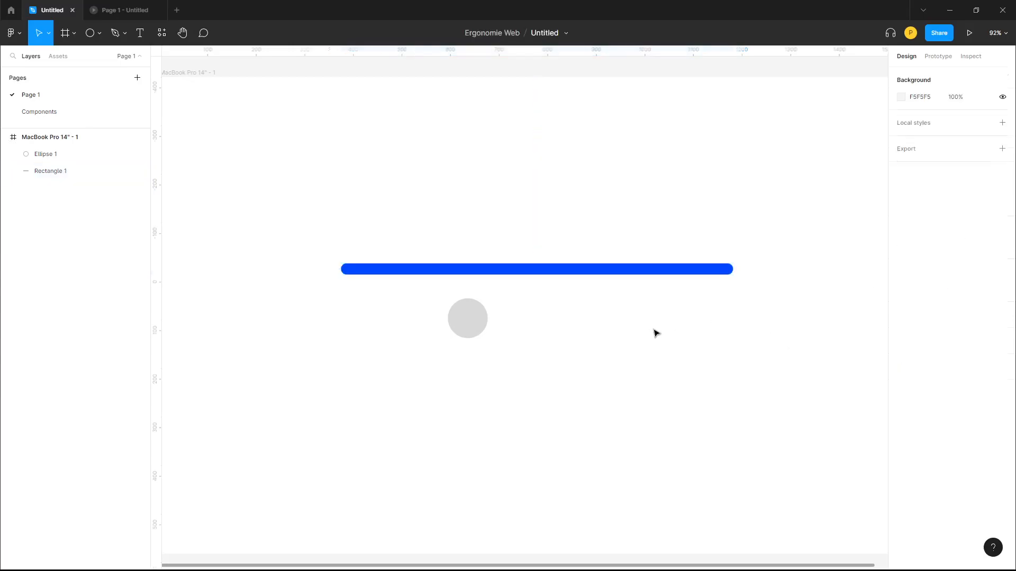
Step: Shrink the circle to about 60 × 60 and place it vertically centered on the blue bar
drag(472, 326, 513, 283)
click(522, 321)
Step: Change the circle's fill color to white FFFFFF
click(501, 272)
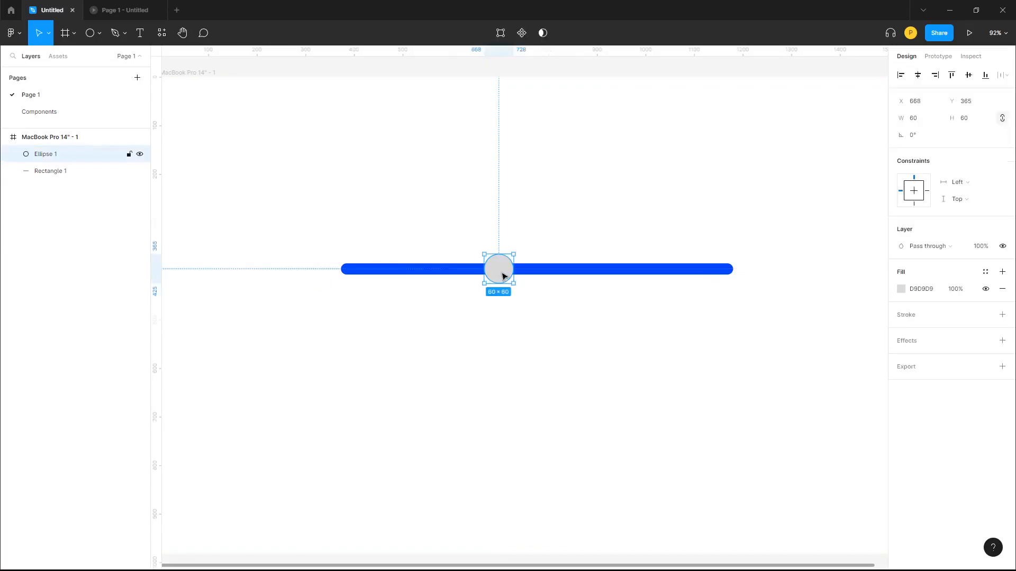
click(906, 290)
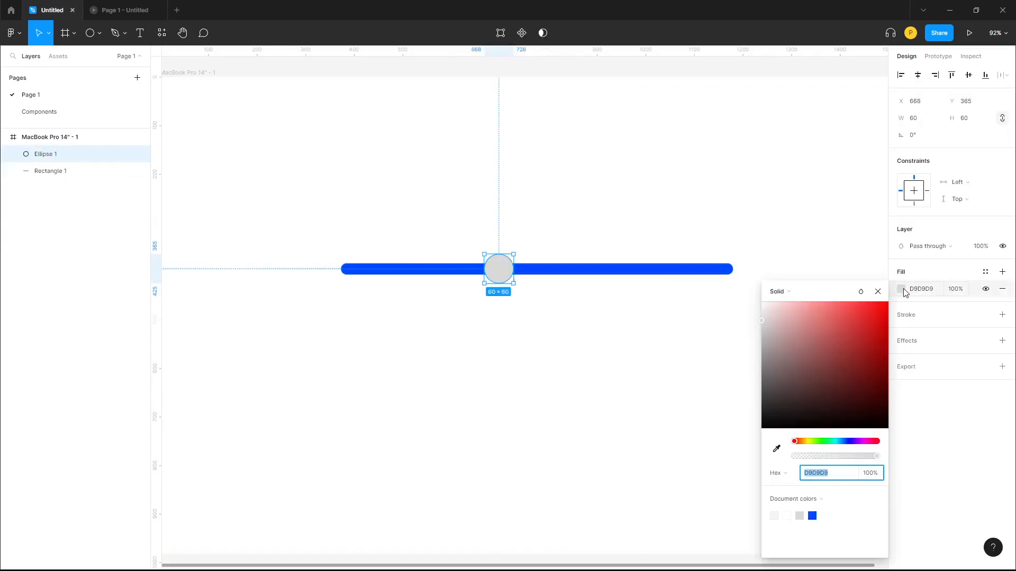
drag(784, 308, 725, 299)
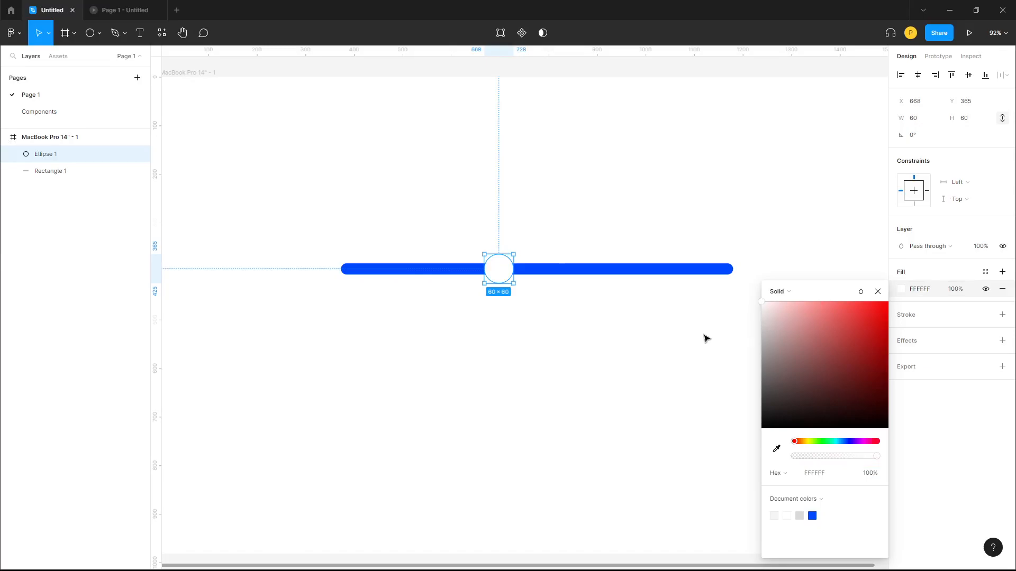
click(704, 335)
Step: Add a drop shadow effect to the white circle
click(498, 271)
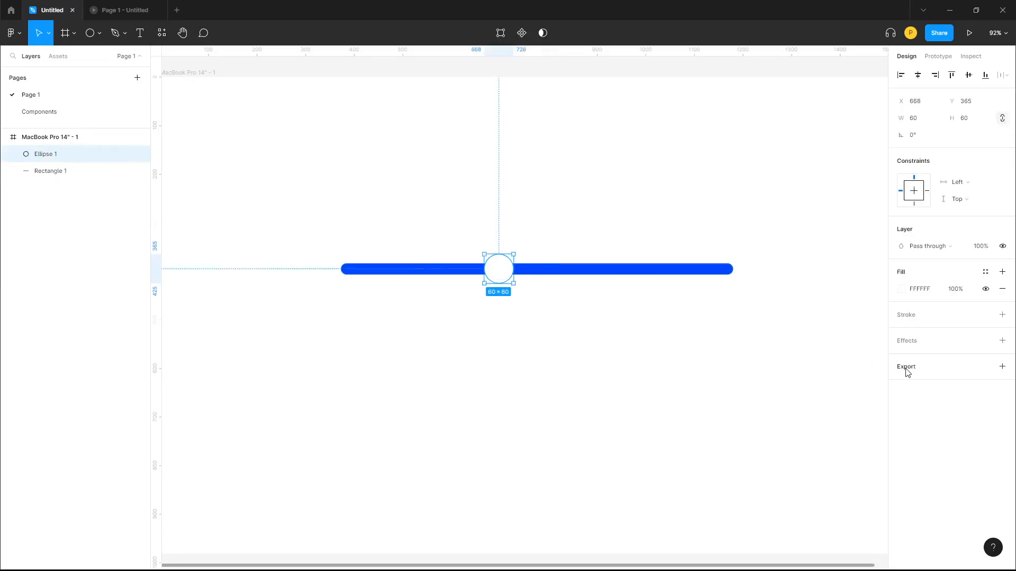
click(1002, 340)
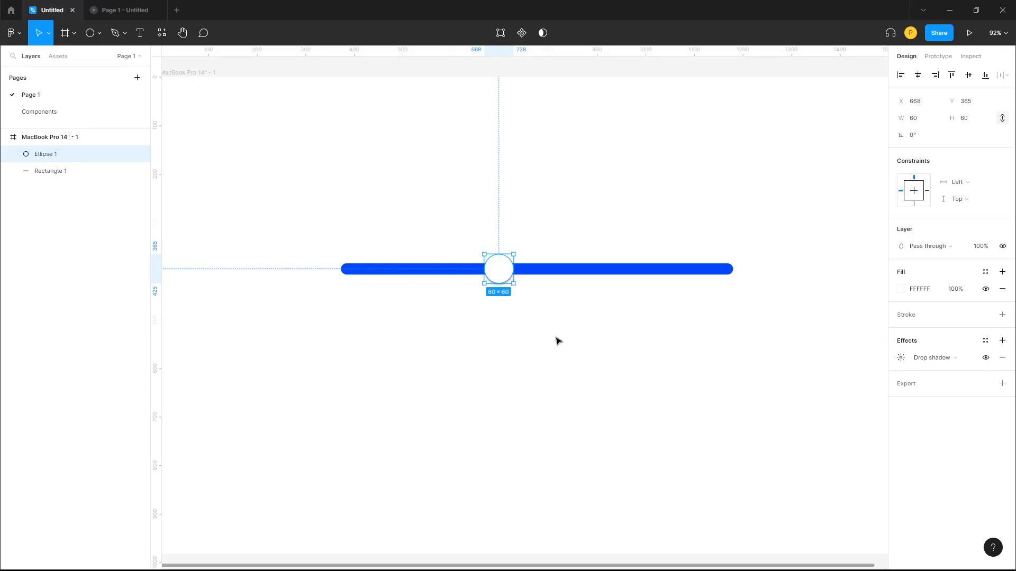
click(582, 340)
Step: Set the circle's drop shadow to 30% opacity with a spread of 1
click(507, 272)
click(901, 359)
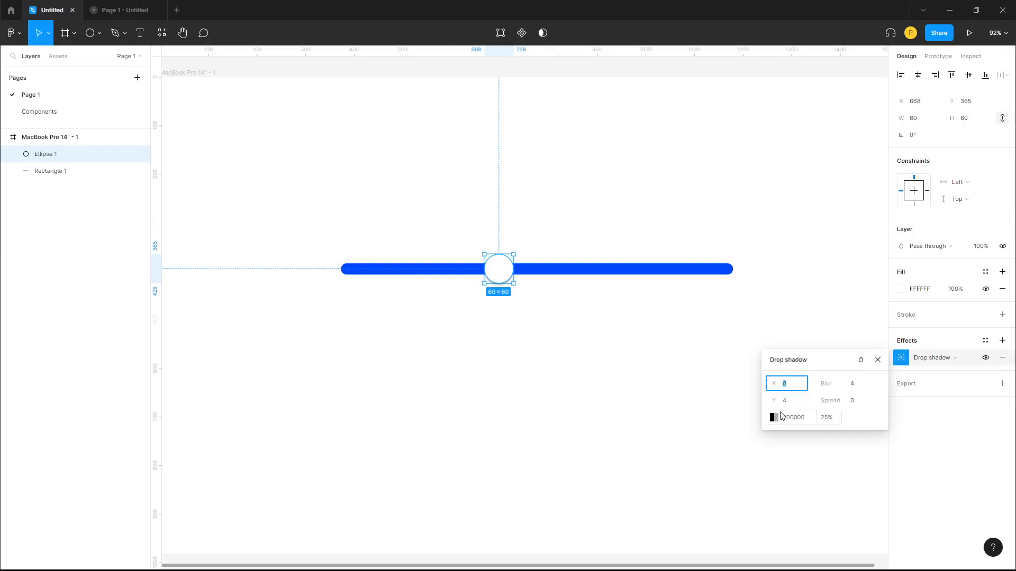
drag(825, 418, 829, 419)
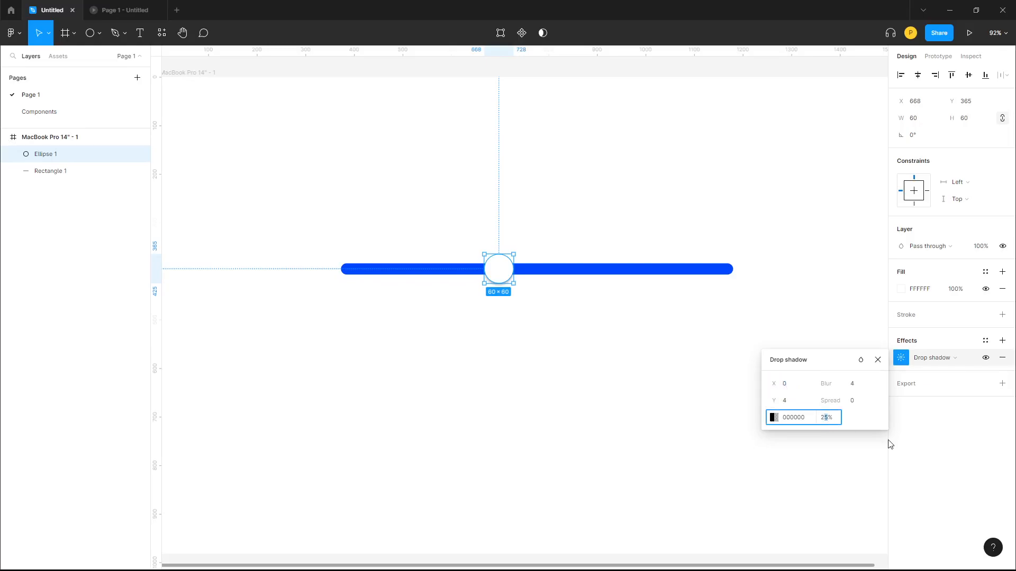
key(BackSpace)
text(30)
key(Return)
mouse_move(828, 401)
mouse_down()
mouse_move(844, 400)
mouse_move(826, 400)
mouse_up()
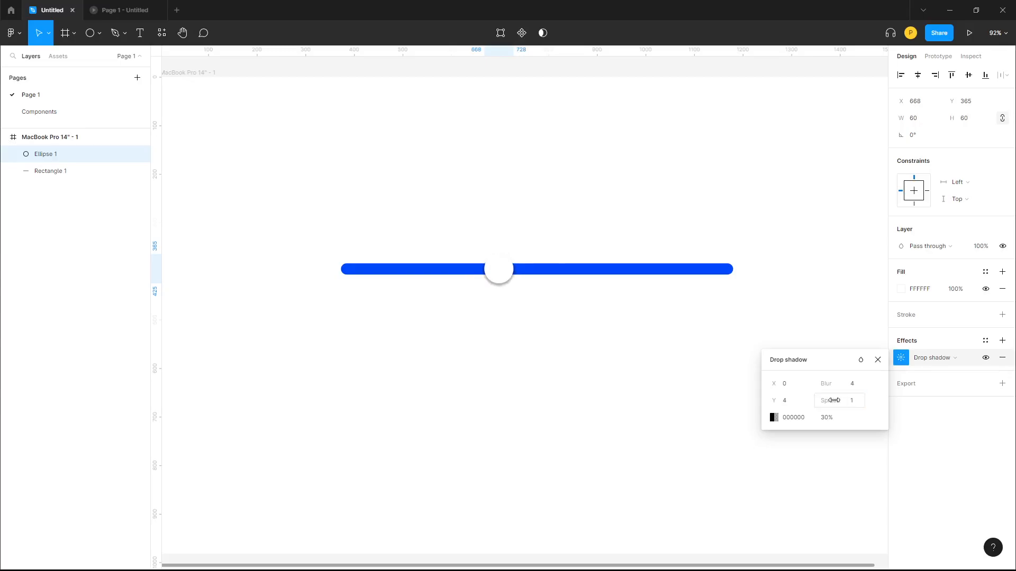
click(829, 418)
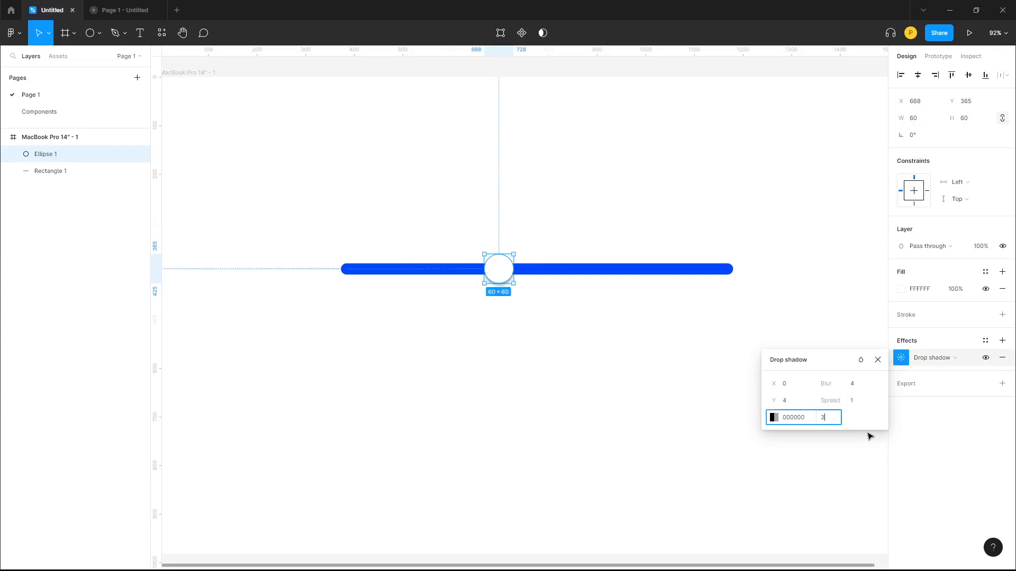
click(523, 406)
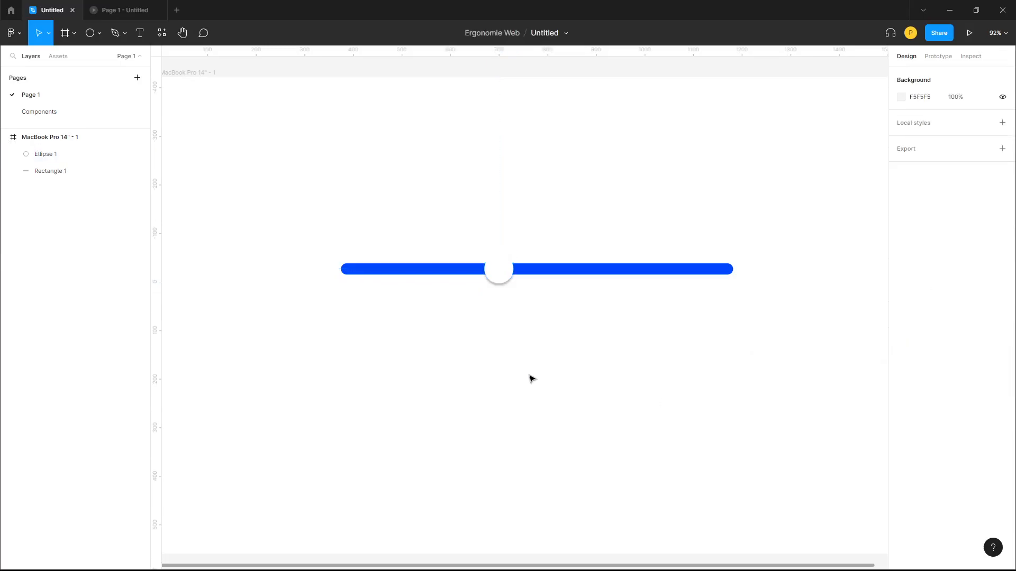
Step: Move the white circle along the bar to its left end, at X 373
click(506, 281)
click(552, 307)
click(503, 278)
click(596, 272)
click(611, 325)
drag(505, 280, 357, 279)
click(426, 355)
click(711, 346)
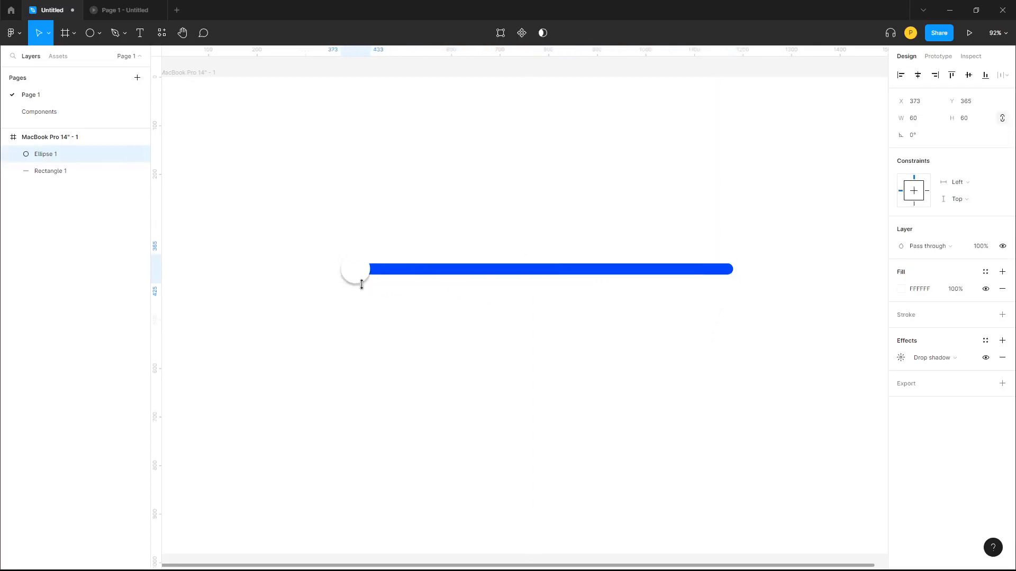
click(408, 315)
Step: Turn the circle and the blue bar together into a single component
click(358, 272)
shift+click(444, 275)
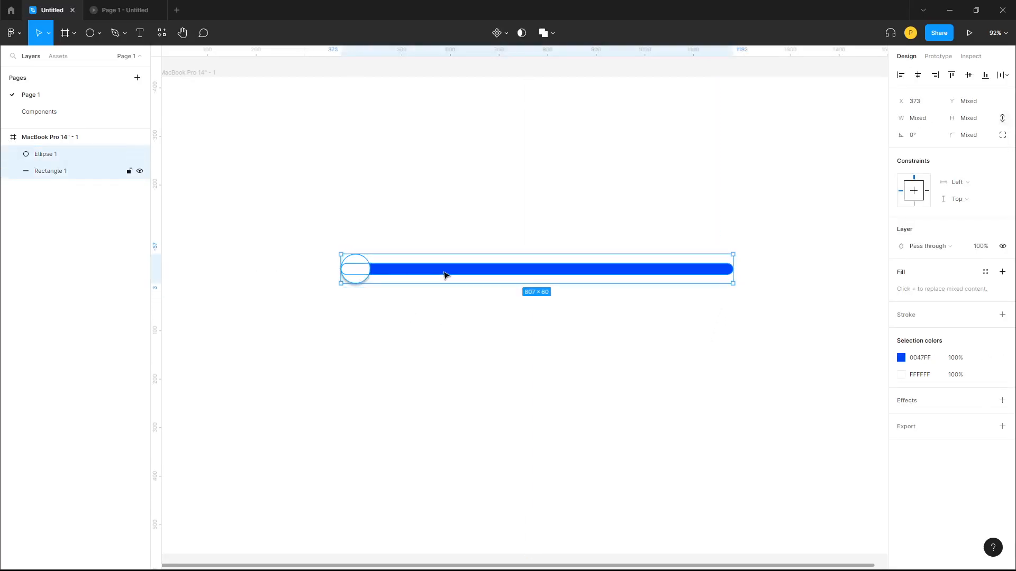
click(497, 34)
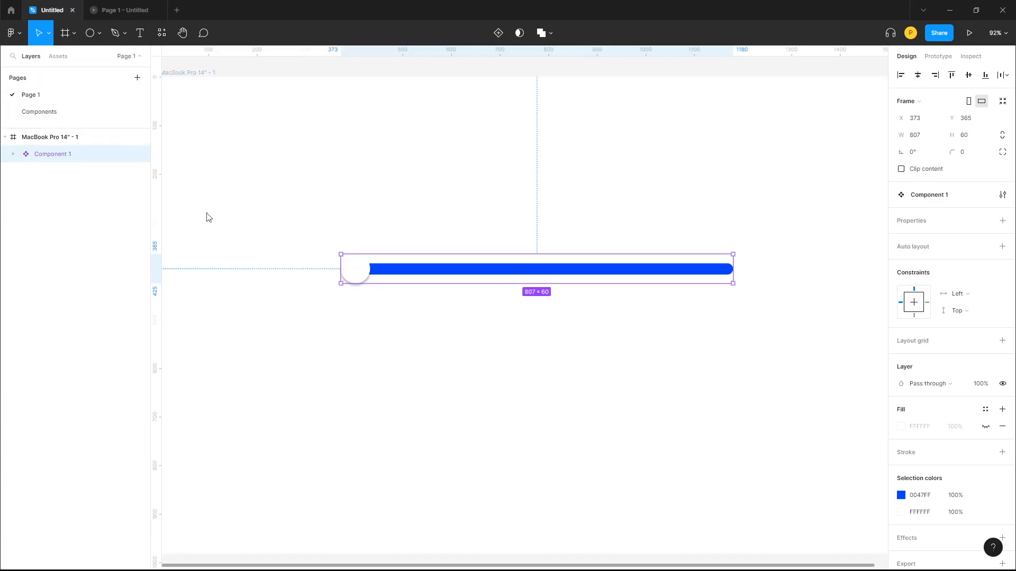
click(418, 339)
click(398, 271)
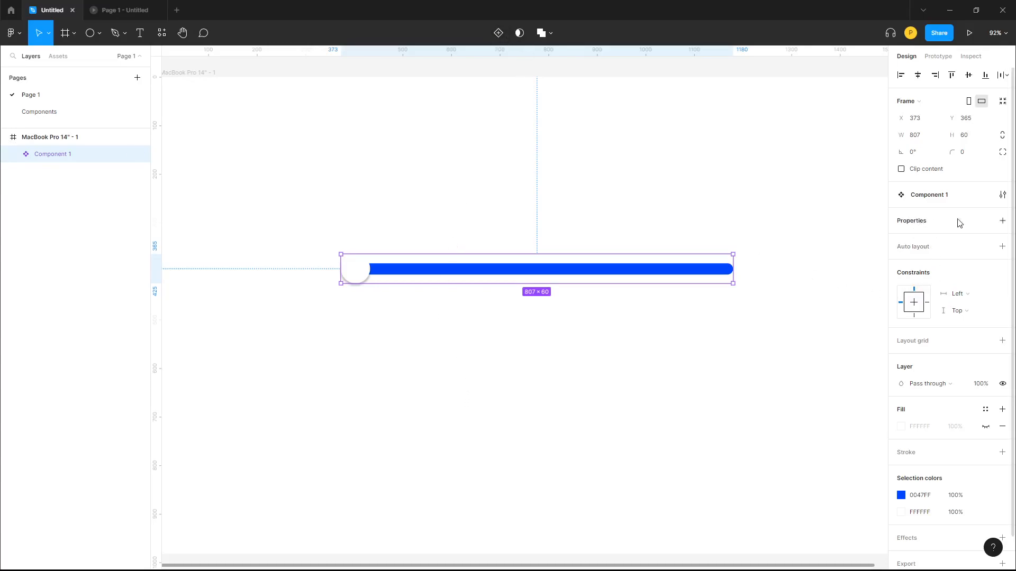
click(1006, 221)
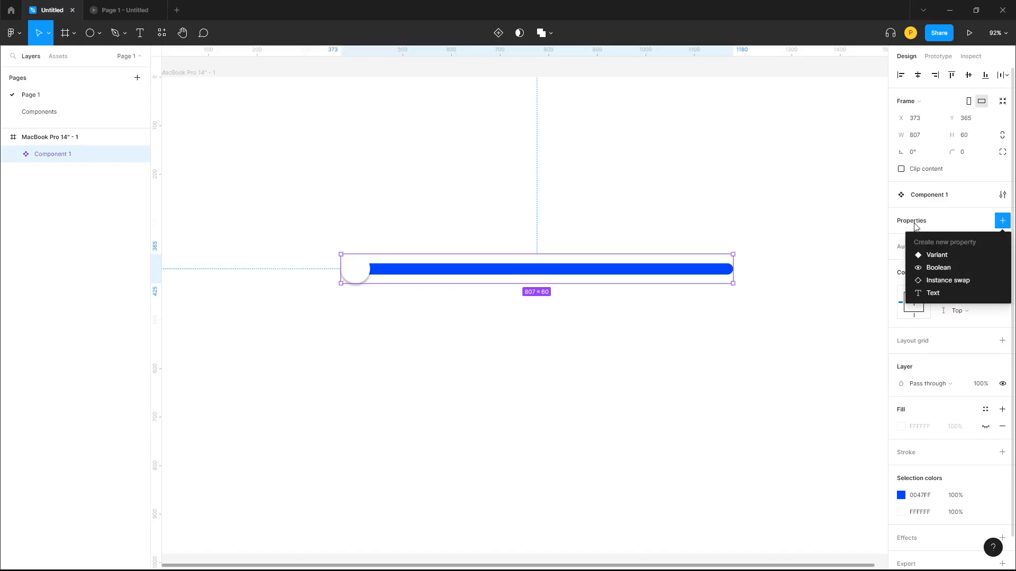
click(683, 201)
Step: Add a second variant to the slider component and rename it Finale
click(371, 268)
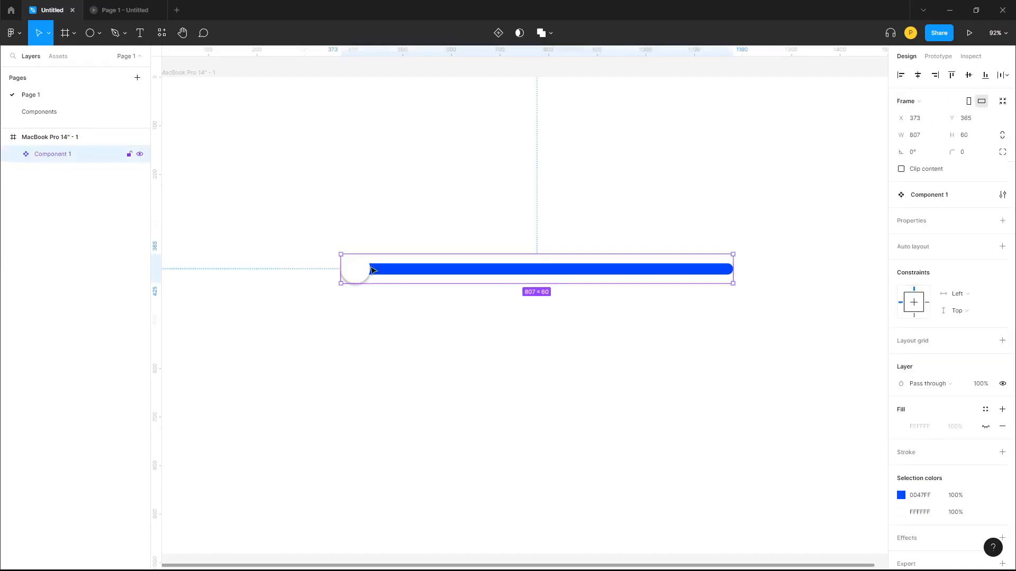
click(499, 34)
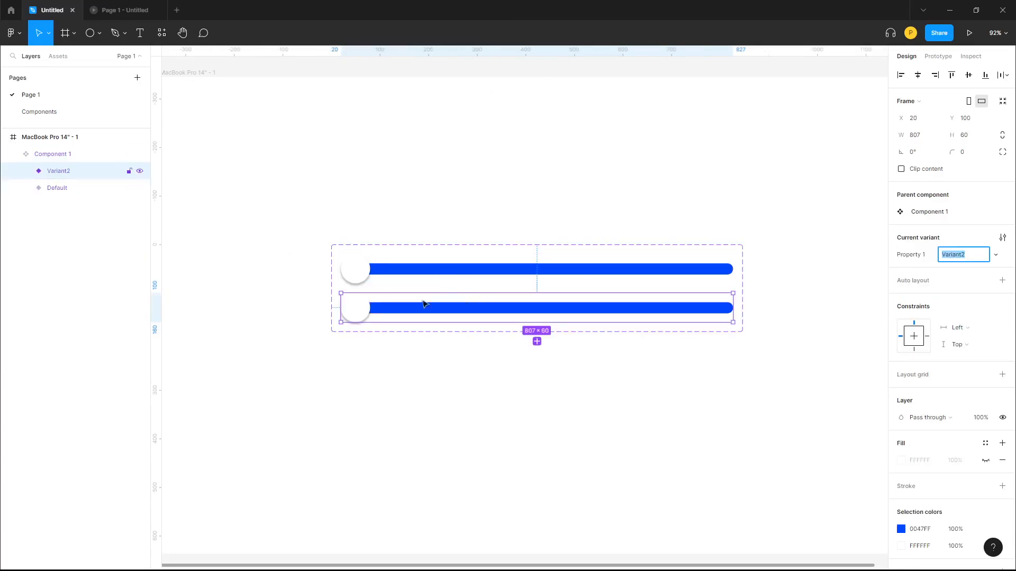
click(71, 175)
double_click(69, 175)
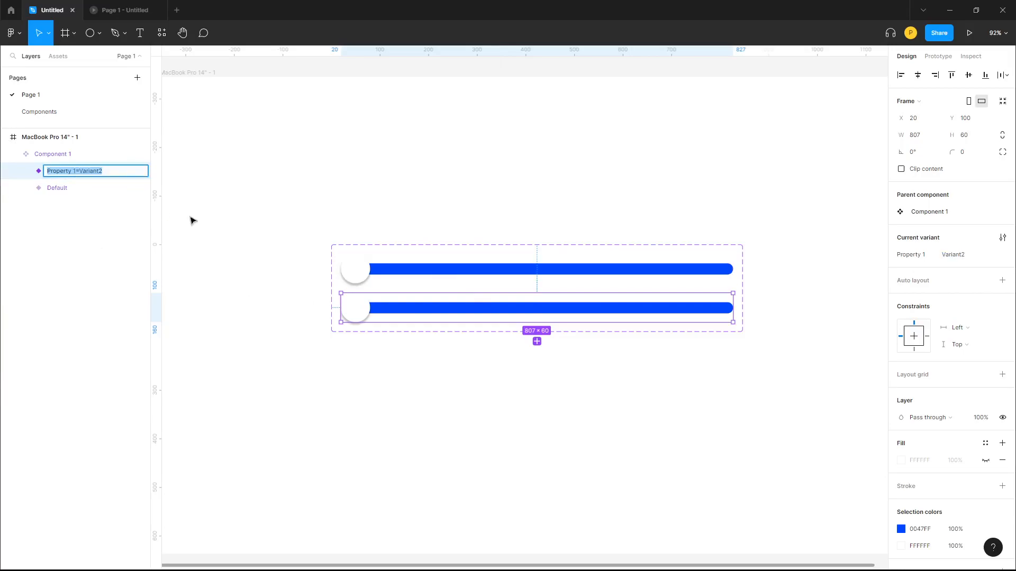
key(End)
text(Finale)
click(79, 189)
double_click(61, 192)
click(121, 188)
click(295, 267)
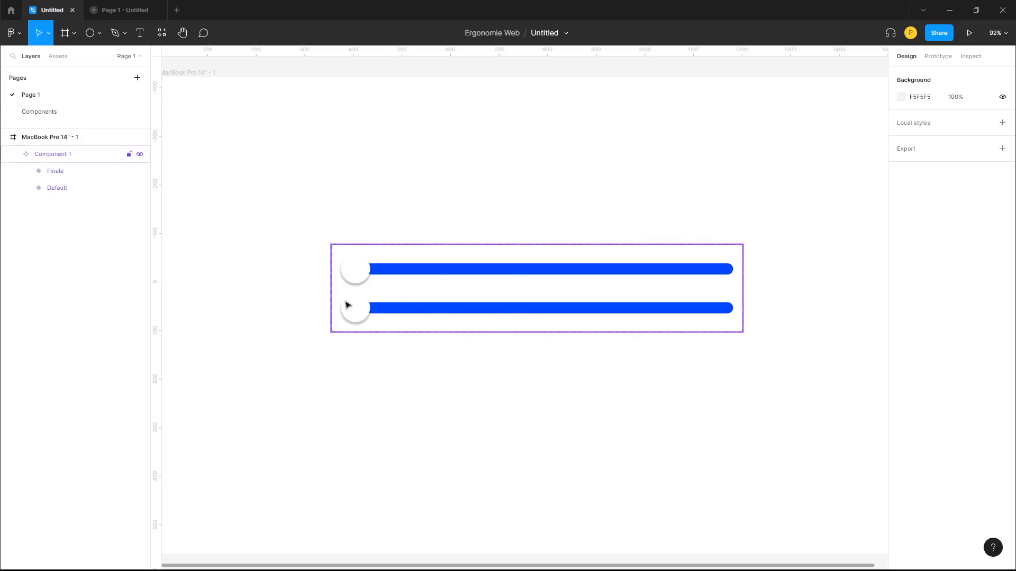
Step: Move the white circle of the Finale variant along the blue bar to its right end
click(57, 172)
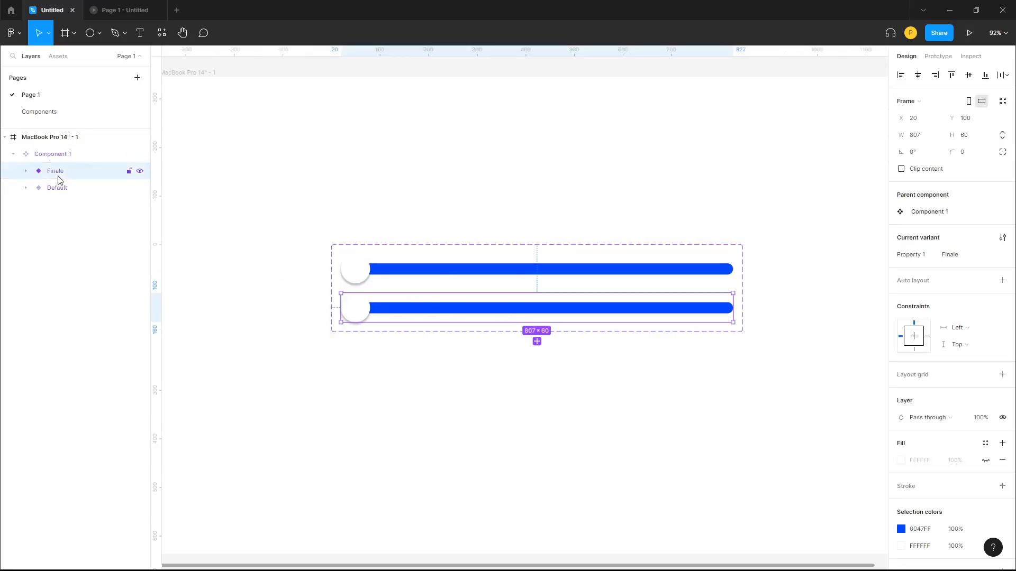
click(26, 171)
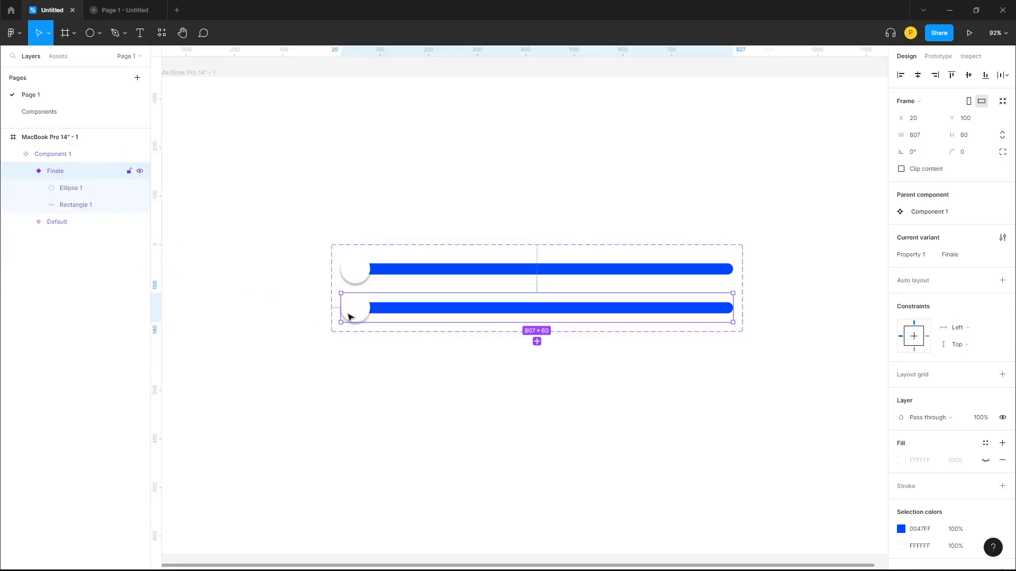
click(69, 191)
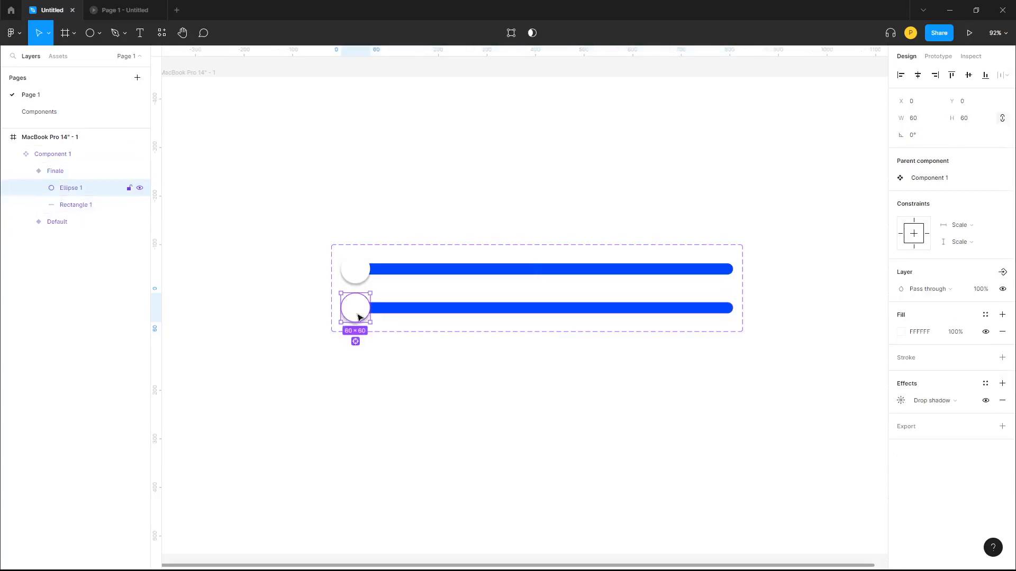
drag(357, 318, 725, 317)
click(758, 396)
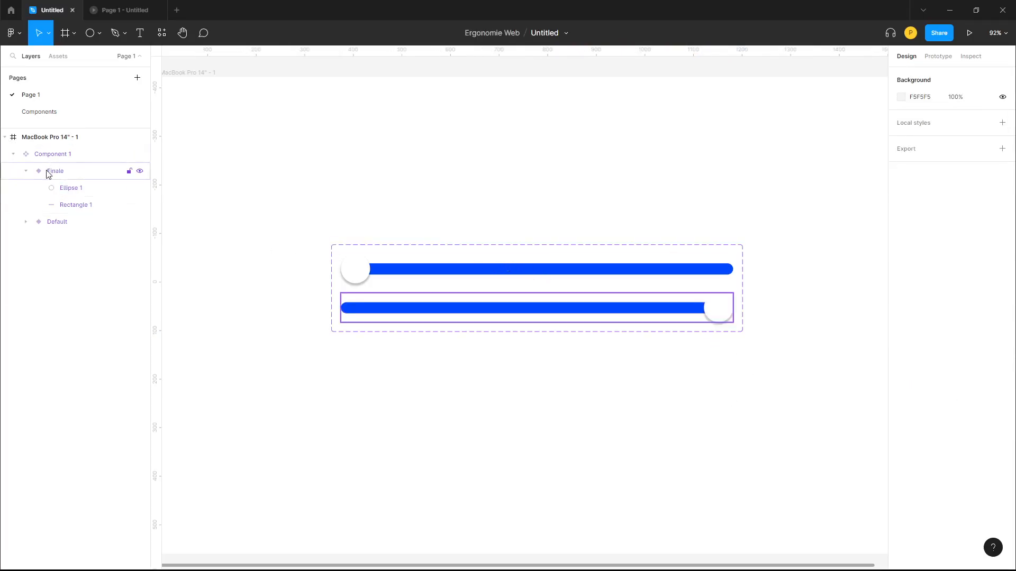
Step: Reorder the component's layers so that the Default variant sits above the Finale variant
drag(54, 223, 54, 172)
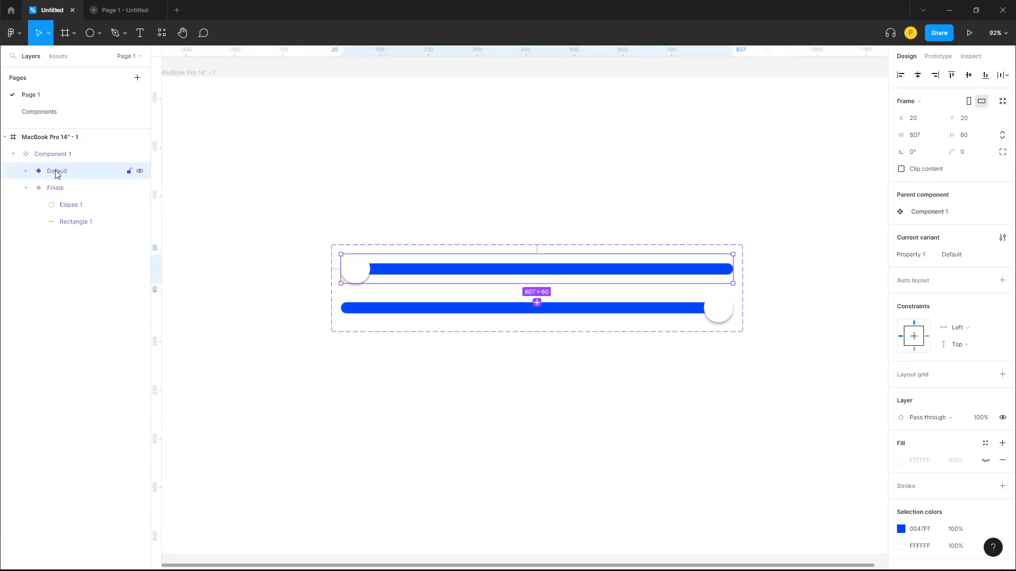
click(55, 190)
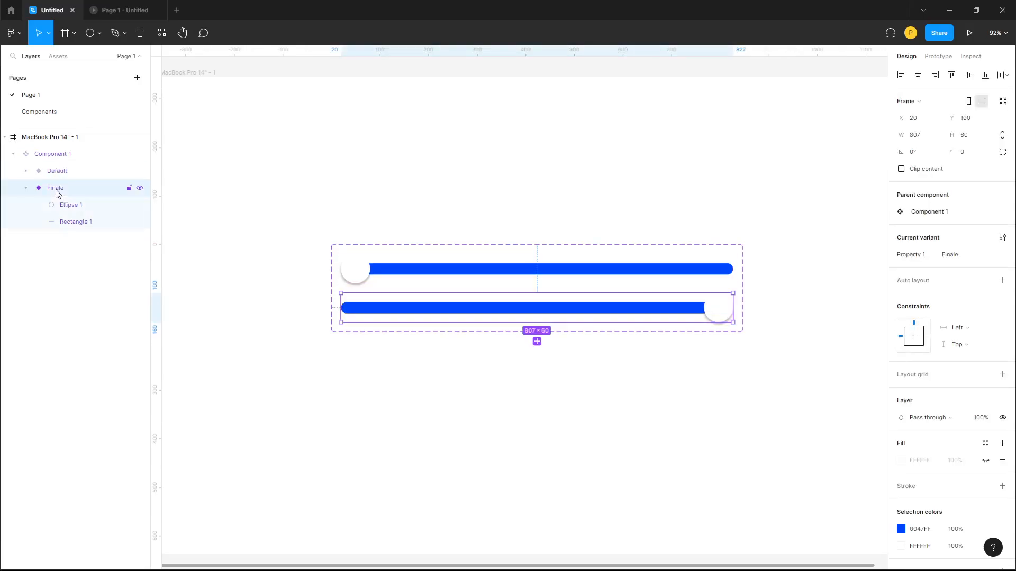
click(195, 332)
Step: Change the fill colour of the bar in the Finale variant to red
click(452, 311)
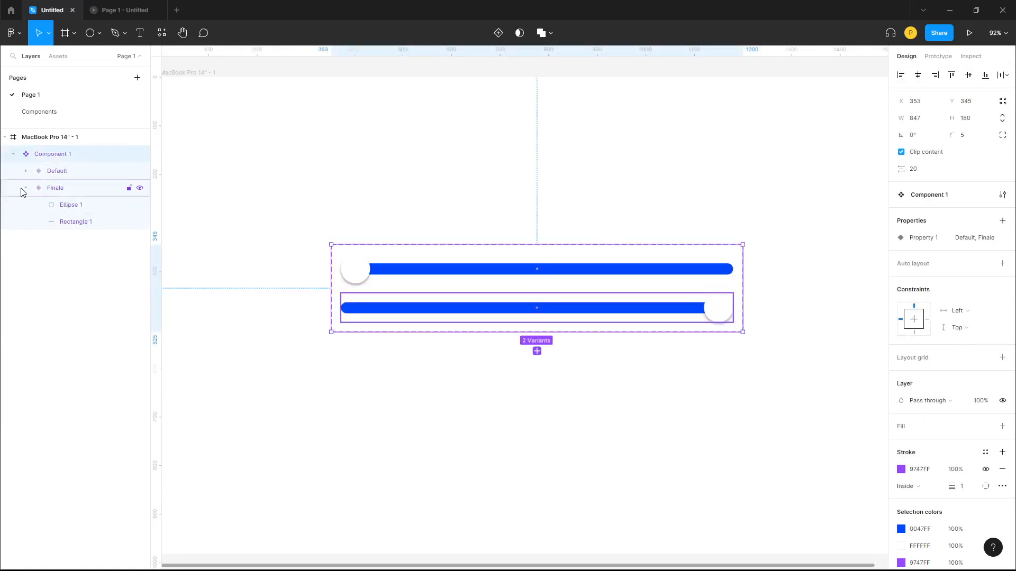
click(76, 223)
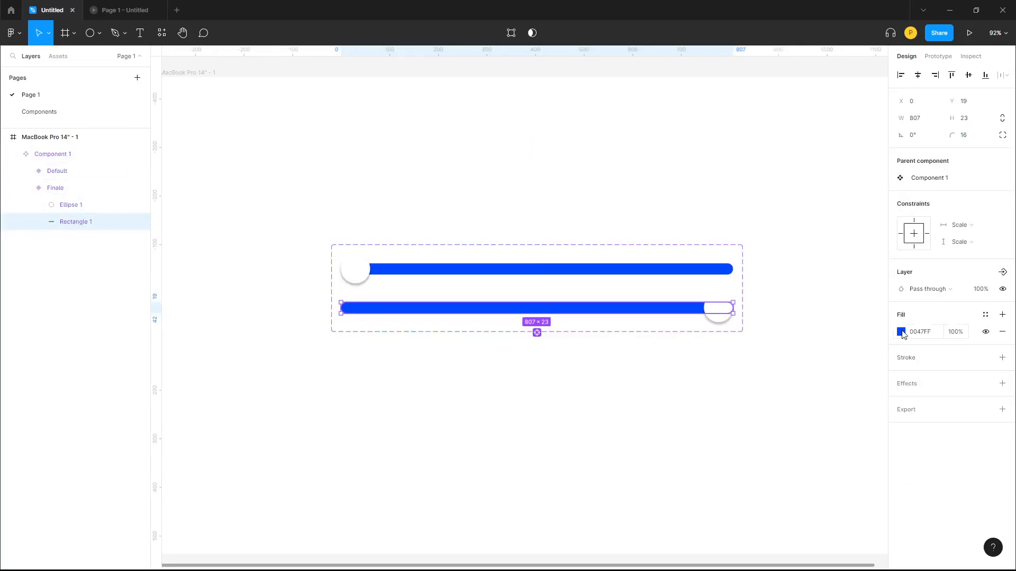
click(901, 332)
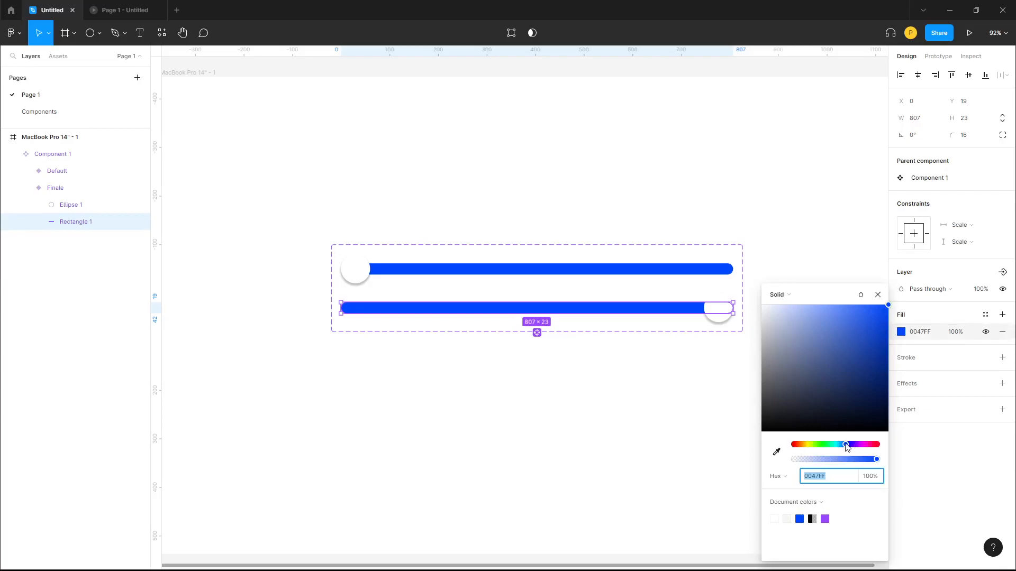
drag(845, 445, 885, 444)
click(664, 439)
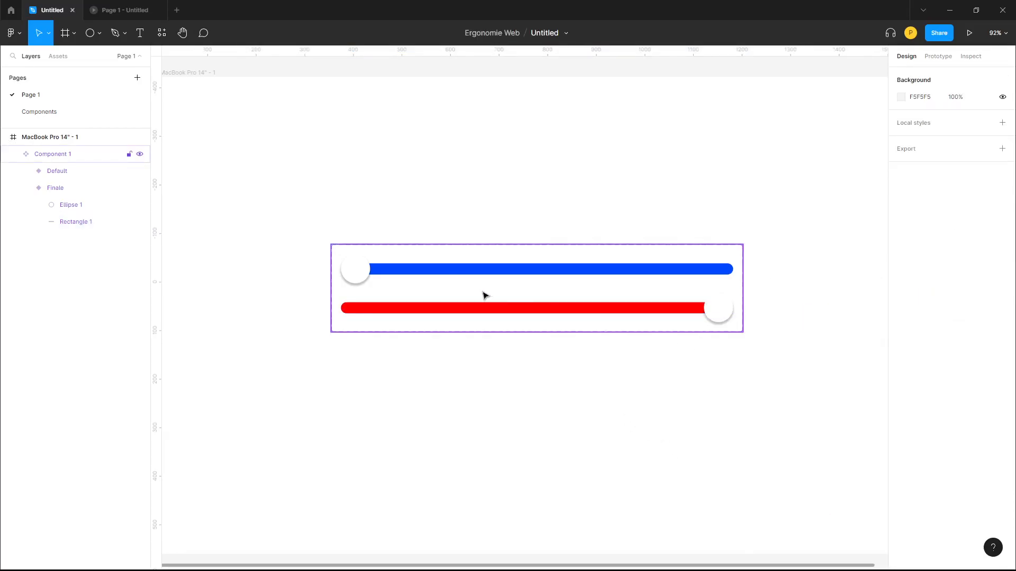
click(420, 253)
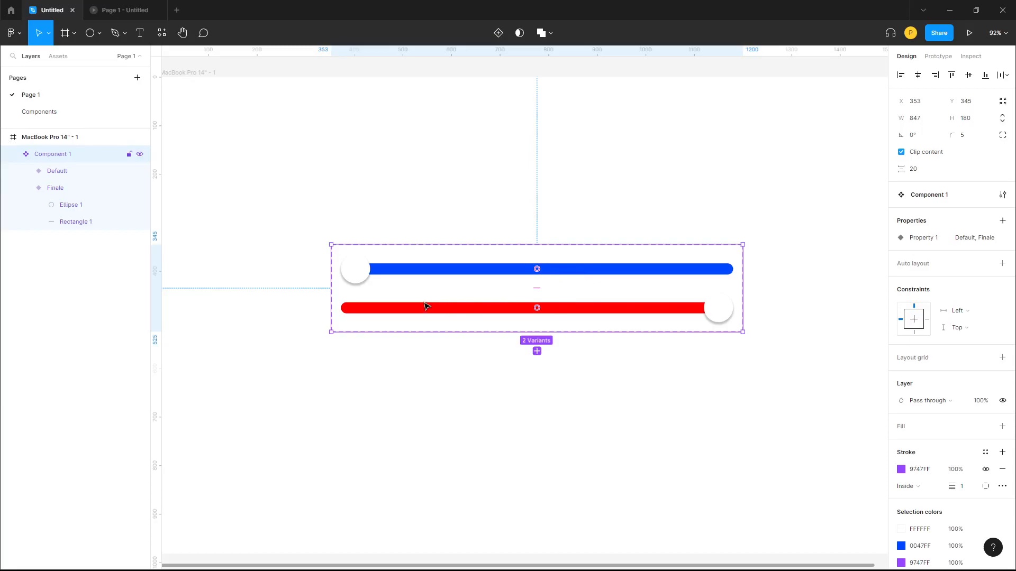
click(418, 403)
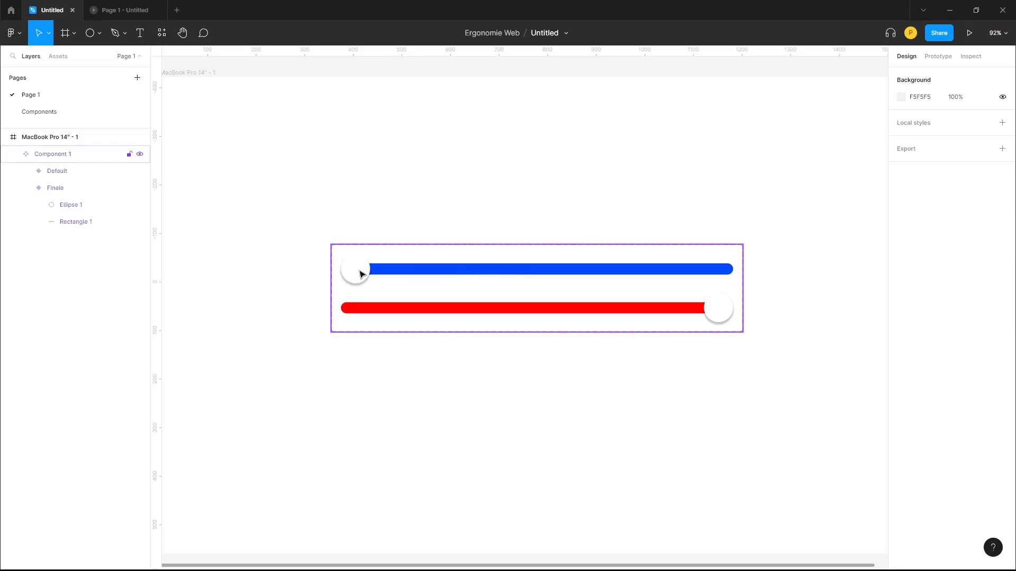
Step: Add a prototype interaction from the Default variant's circle to the Finale variant, triggered On drag
click(939, 57)
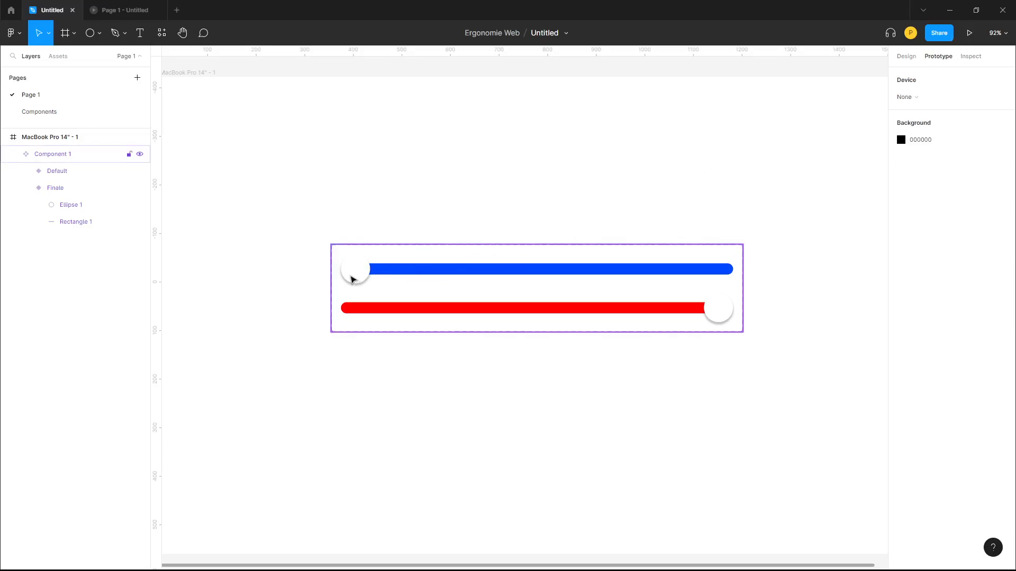
click(26, 172)
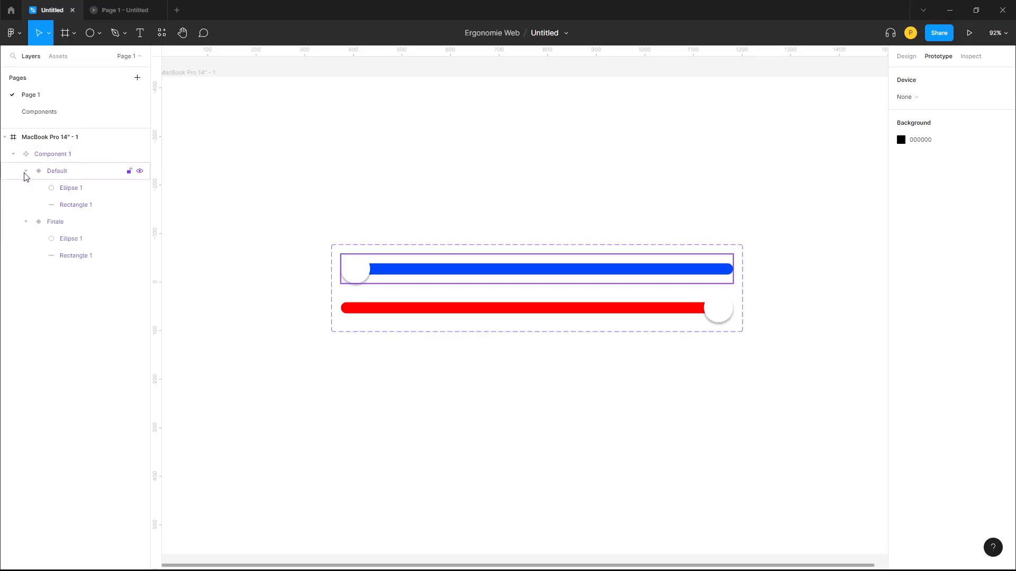
click(73, 189)
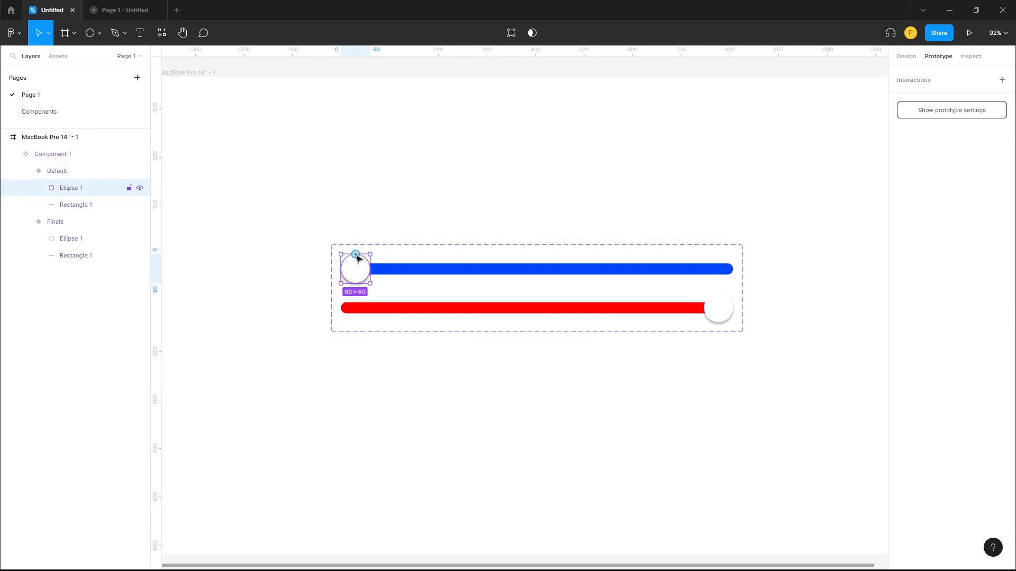
drag(356, 256, 405, 307)
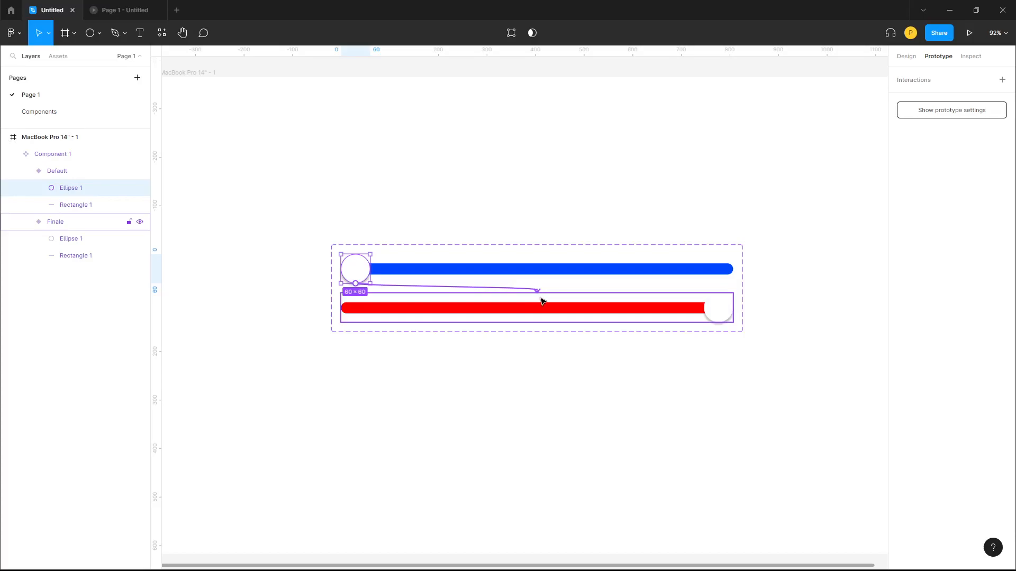
drag(541, 301, 541, 302)
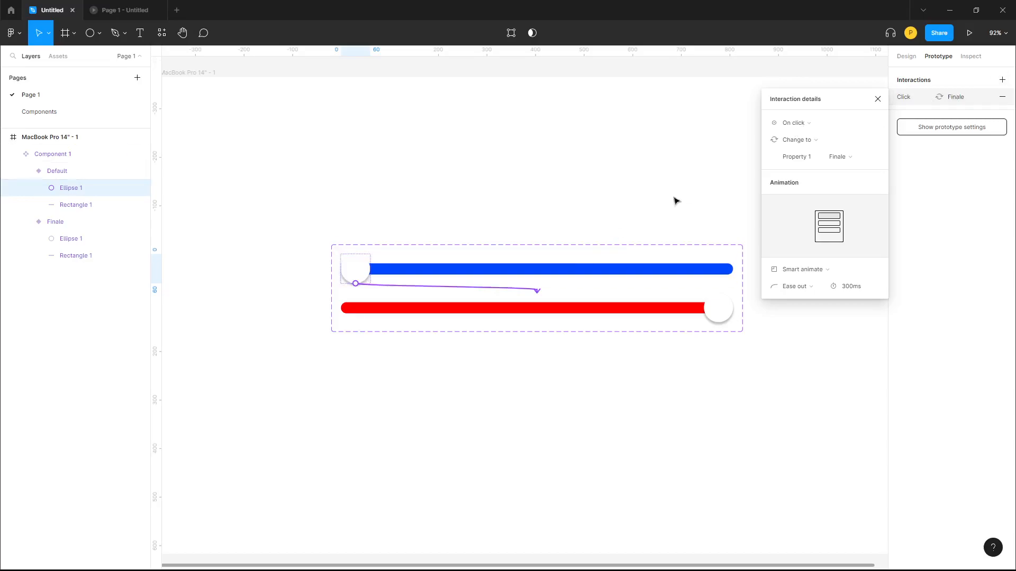
click(810, 127)
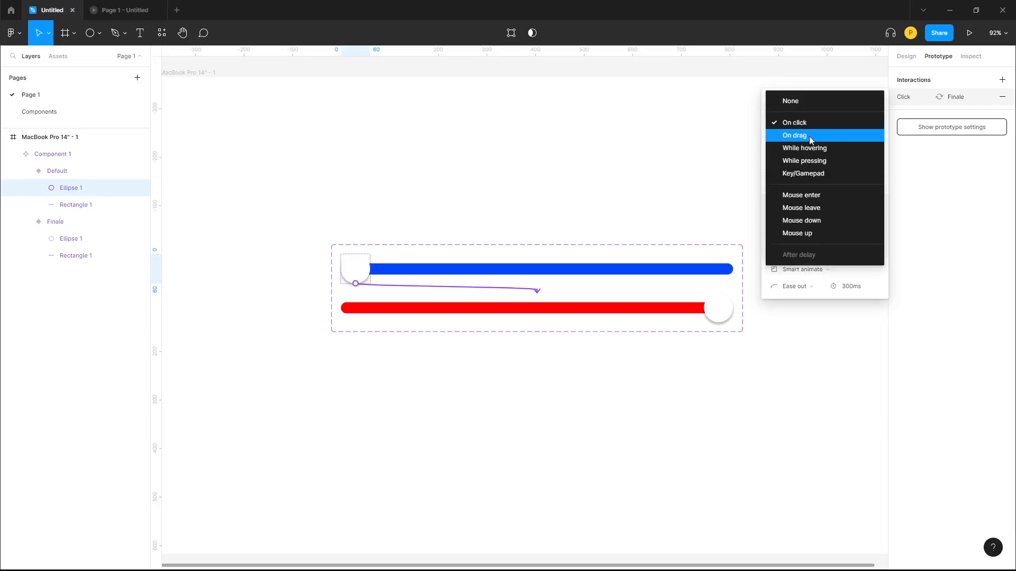
click(810, 135)
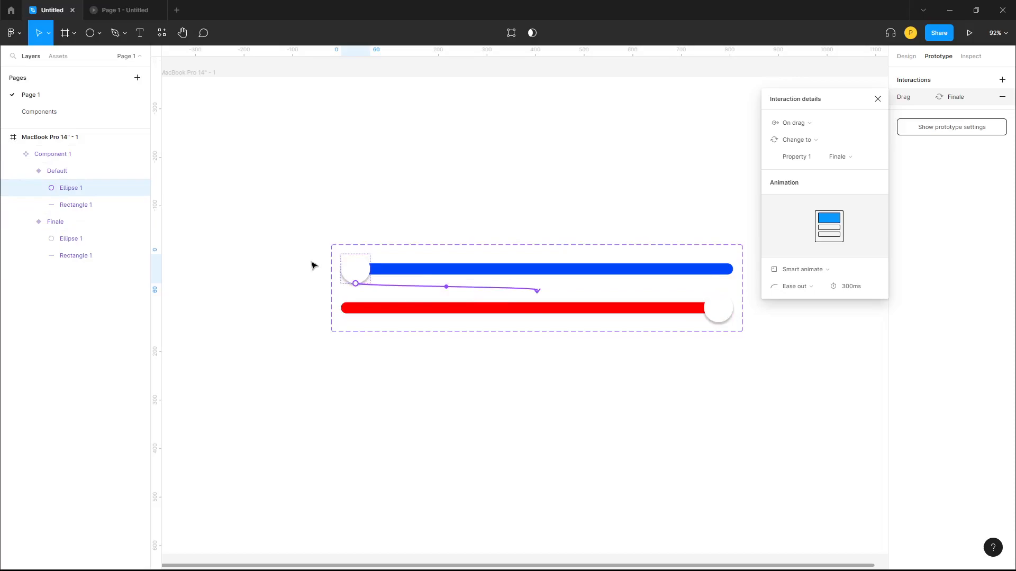
Step: Add a prototype interaction from the Finale variant's circle back to the Default variant, triggered On drag
click(720, 316)
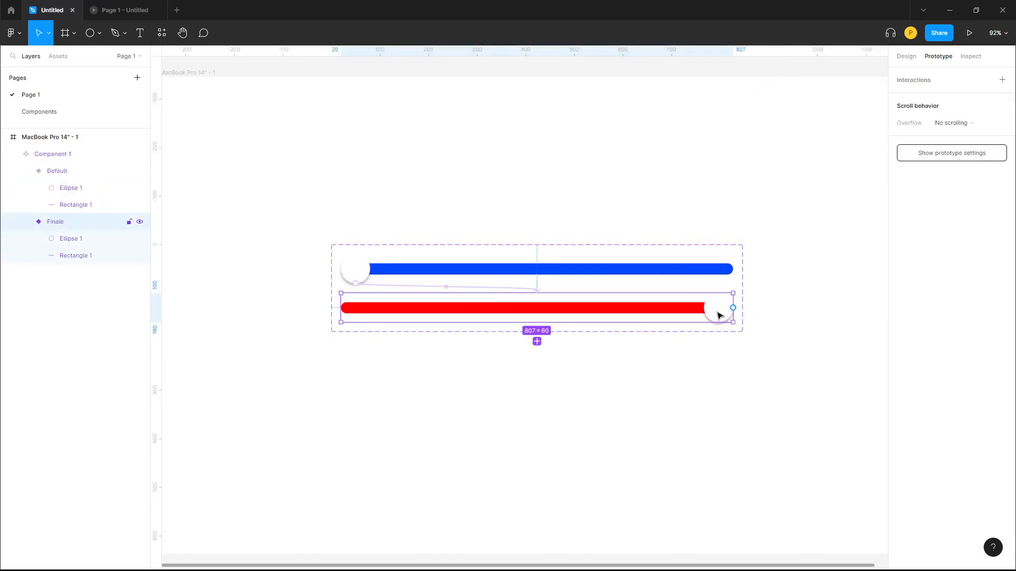
click(72, 239)
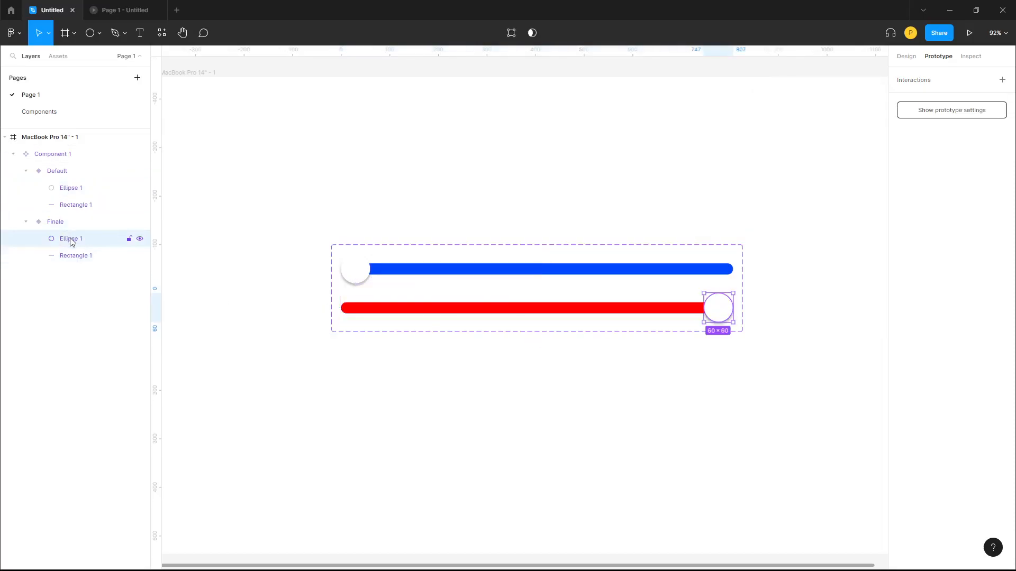
mouse_move(723, 311)
drag(733, 308, 555, 279)
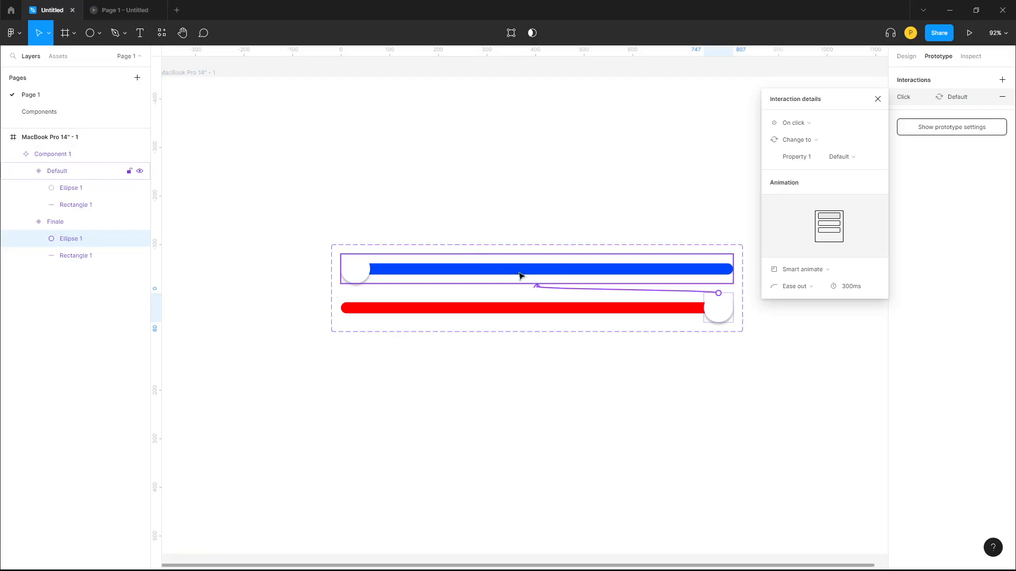
click(821, 124)
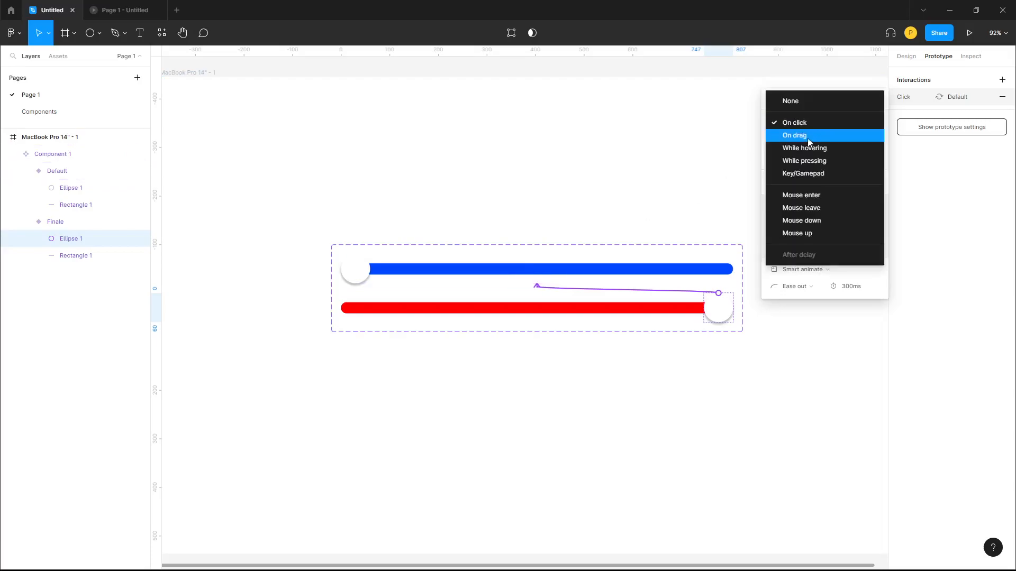
click(809, 138)
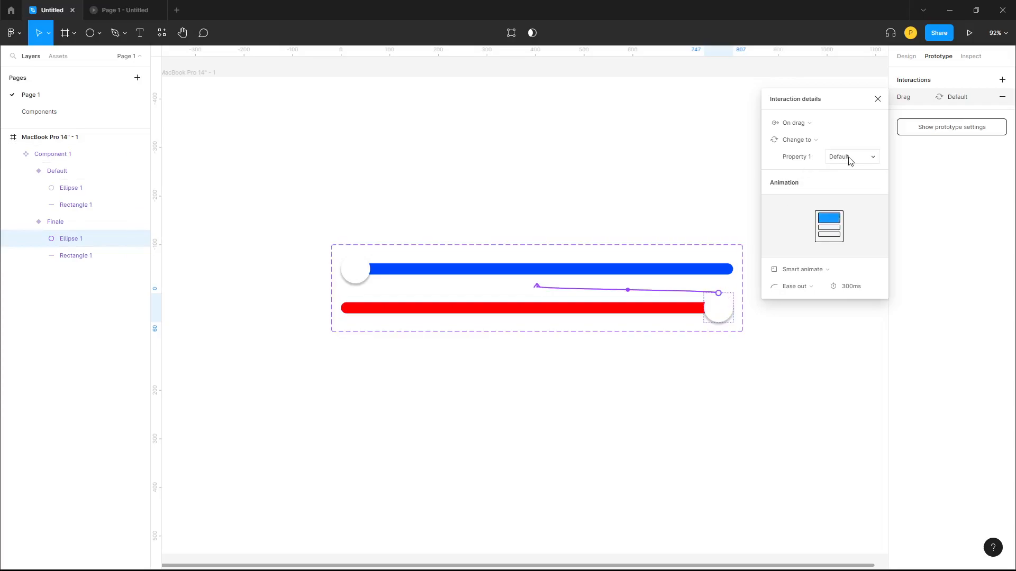
click(577, 209)
Step: Move the slider component out of the MacBook Pro frame onto the canvas above it, and place an instance of it inside the frame
scroll(490, 275, down, 5)
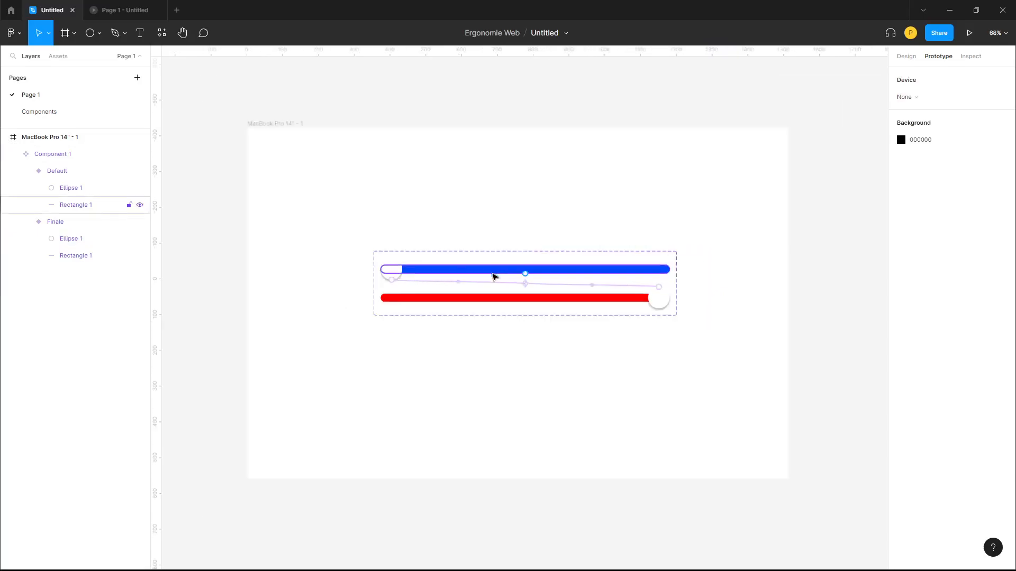
drag(462, 279, 442, 79)
click(374, 109)
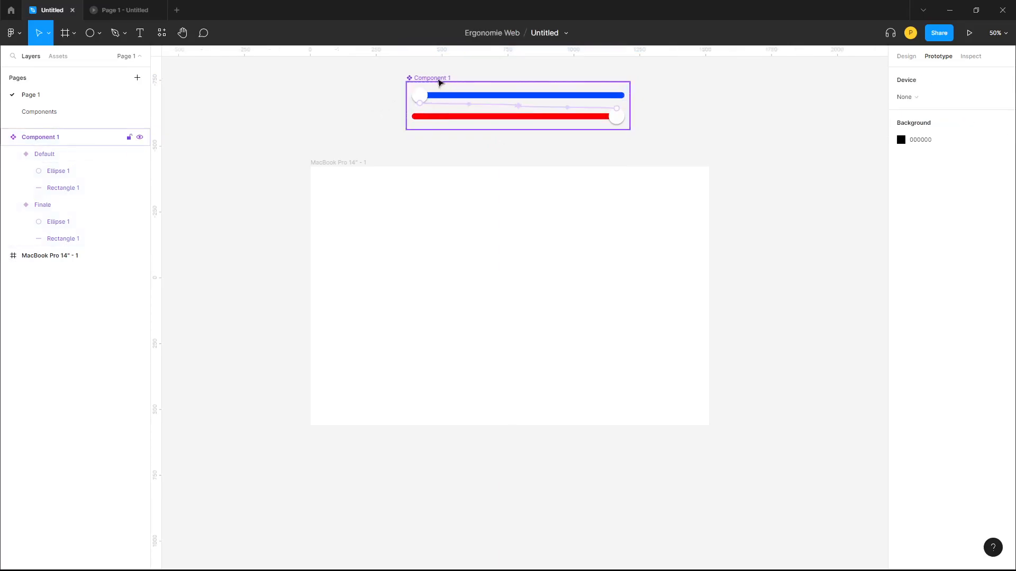
click(58, 56)
drag(59, 146, 474, 242)
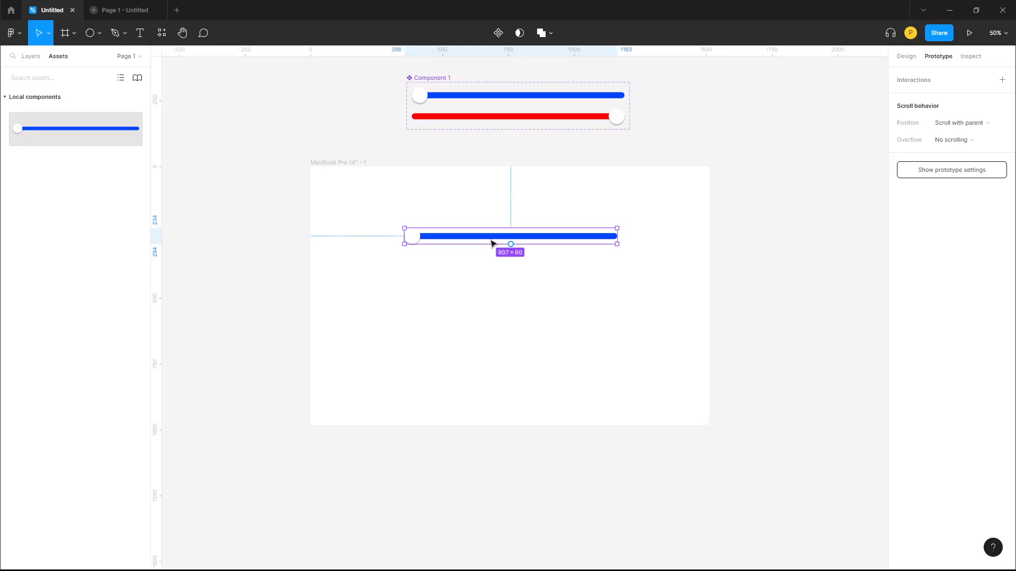
Step: Place two more slider instances below the first one, adjust their positions, and delete both of them
drag(131, 144, 531, 283)
drag(105, 130, 545, 353)
drag(511, 291, 469, 290)
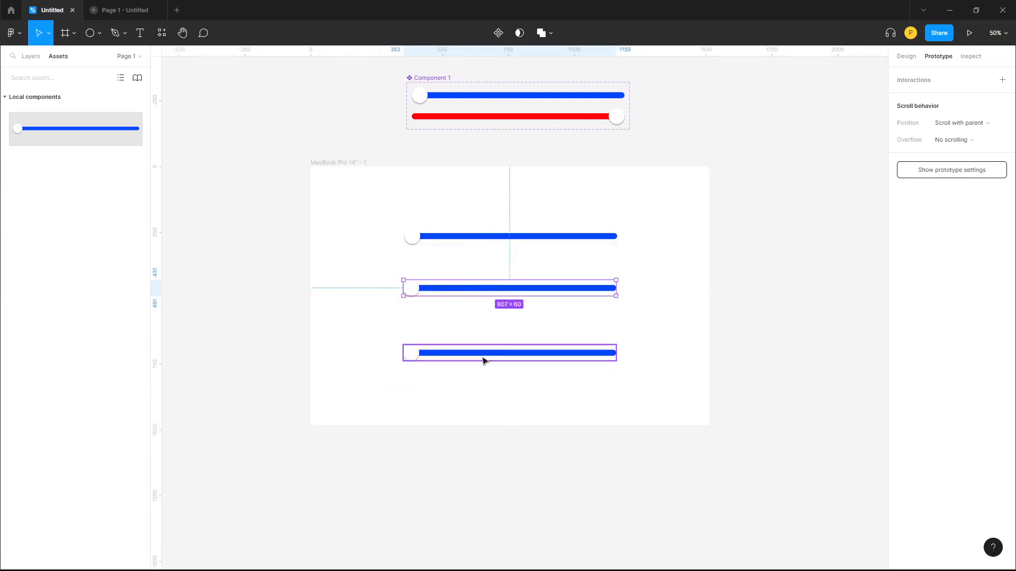
drag(481, 356, 481, 342)
shift+click(465, 288)
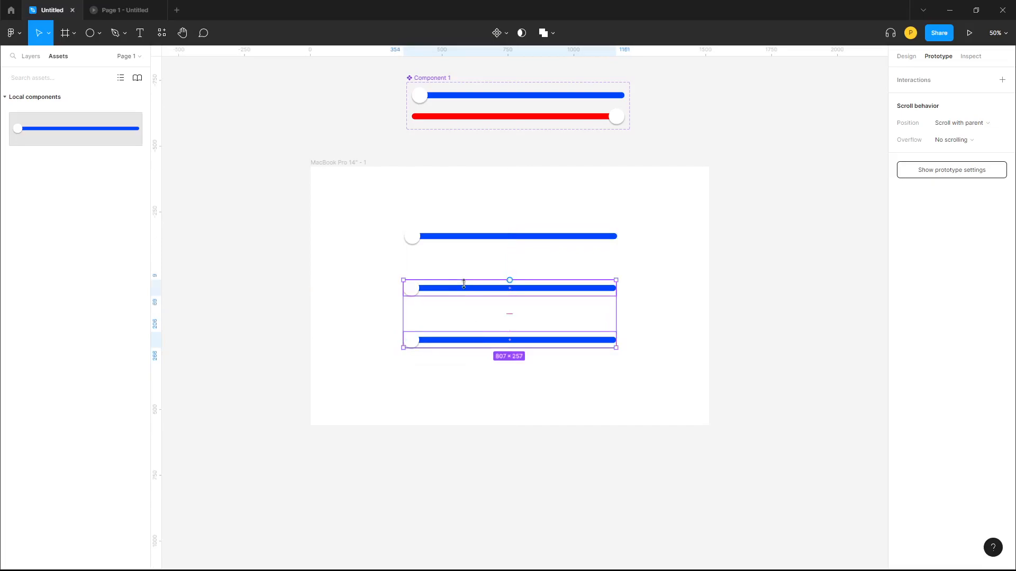
key(Delete)
Step: Move the slider instance near the middle of the MacBook Pro frame, centred horizontally at Y 431
drag(529, 241, 531, 295)
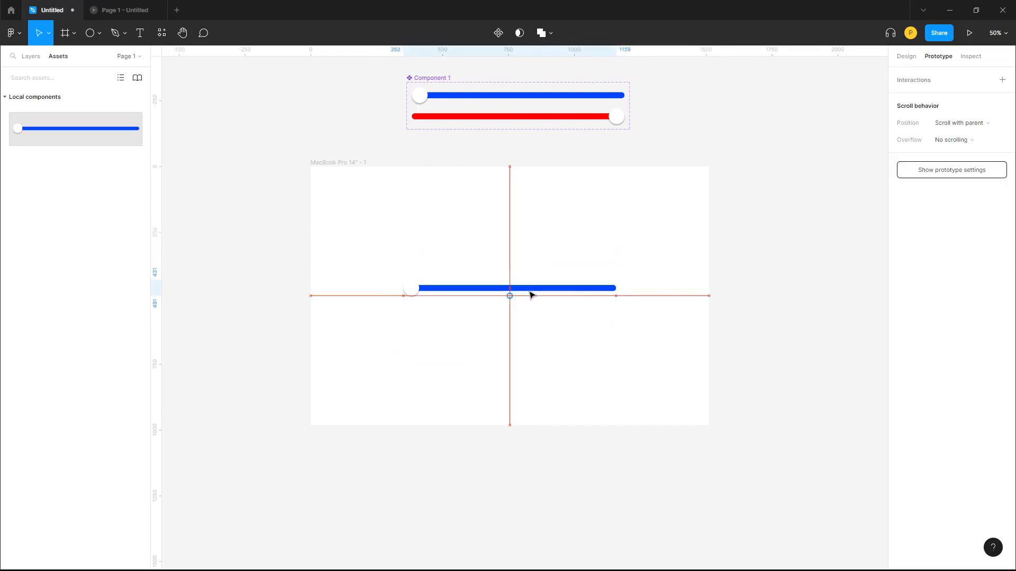
click(771, 295)
scroll(519, 286, up, 1)
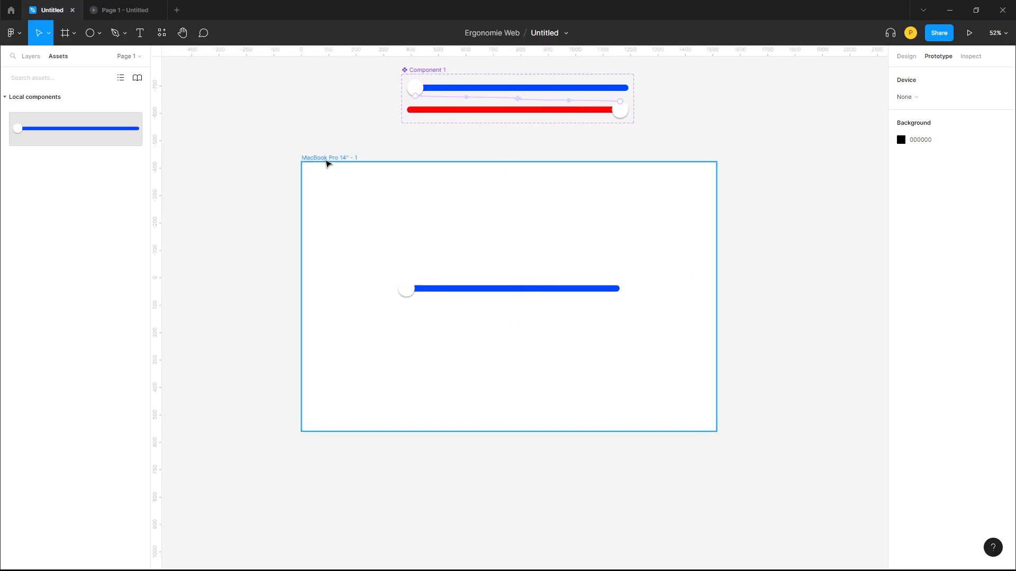
Step: Preview the MacBook Pro frame as a prototype, test sliding the handle along the bar, and return to the design file
click(326, 160)
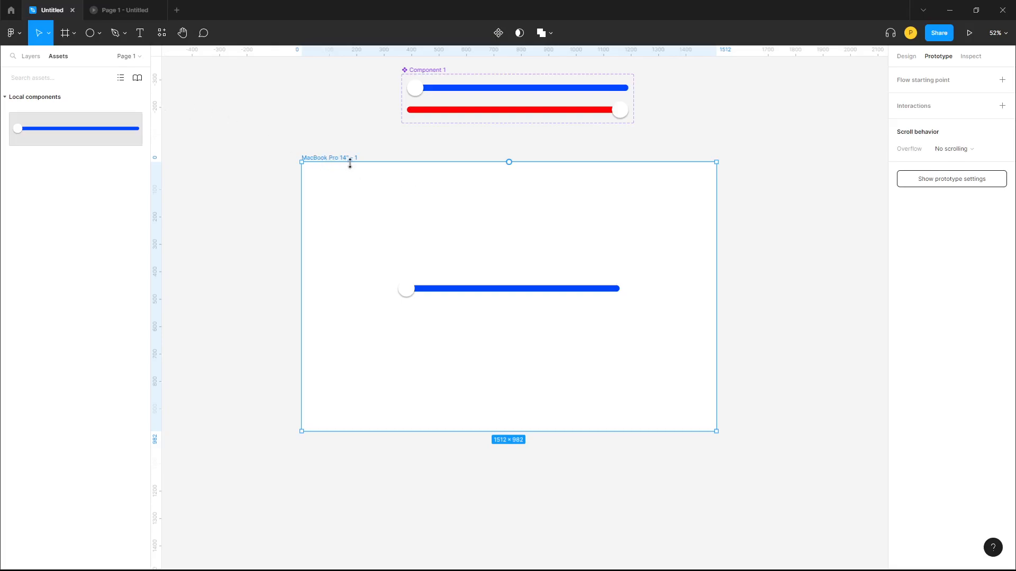
click(969, 33)
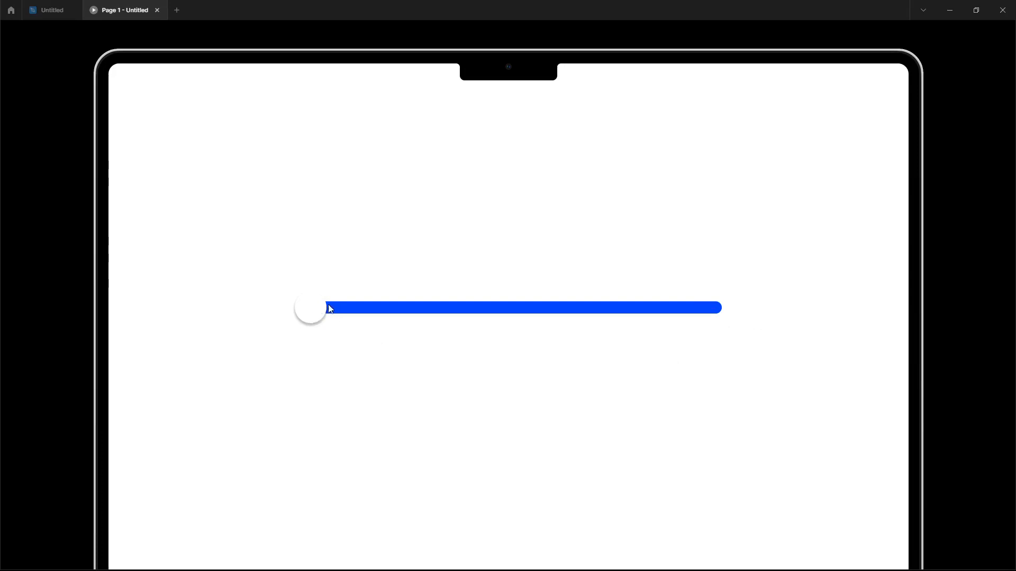
drag(312, 312, 294, 329)
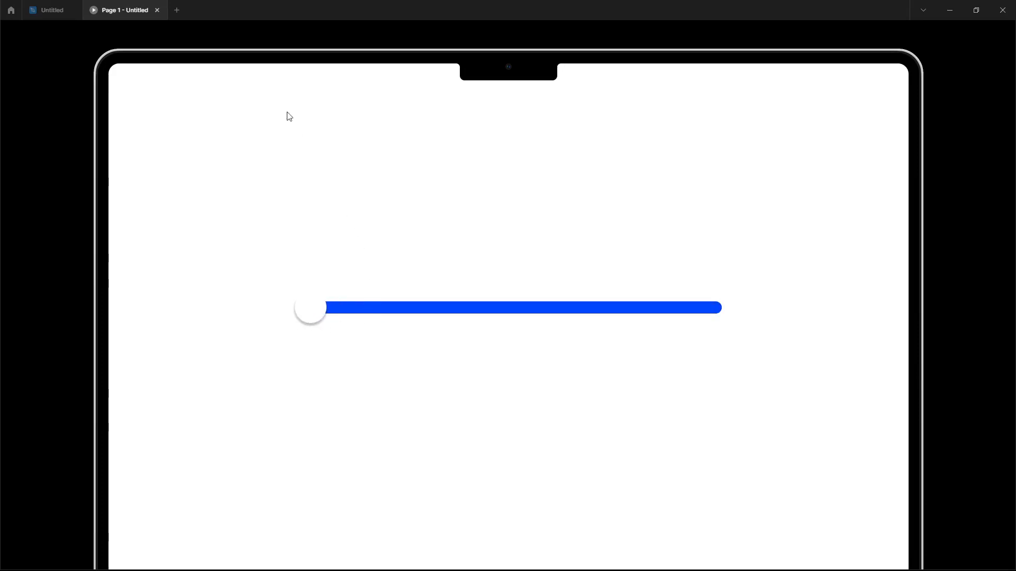
click(52, 10)
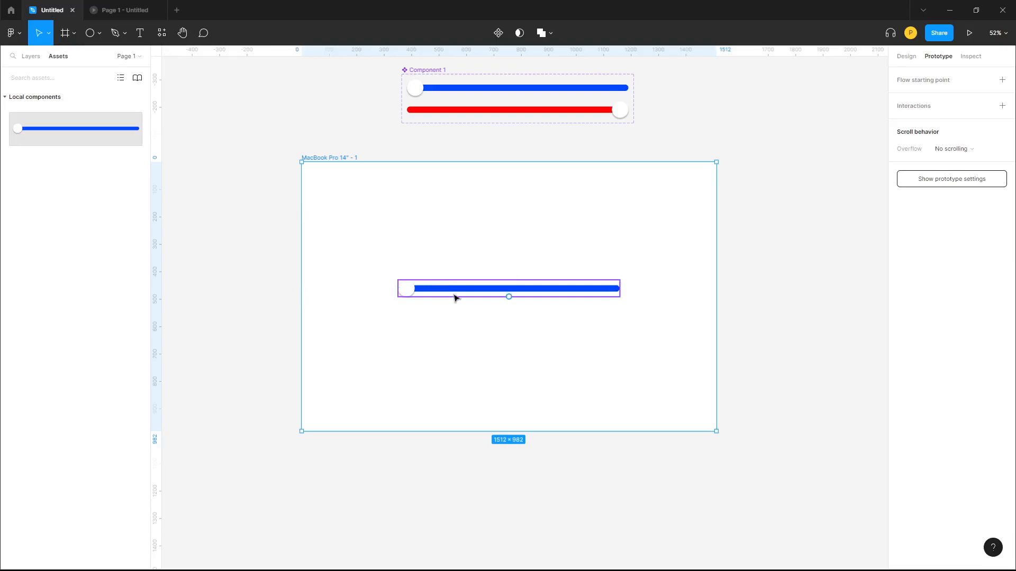
Step: Move the MacBook Pro frame slightly down on the canvas
mouse_move(455, 292)
mouse_down()
mouse_move(460, 249)
mouse_move(456, 302)
mouse_up()
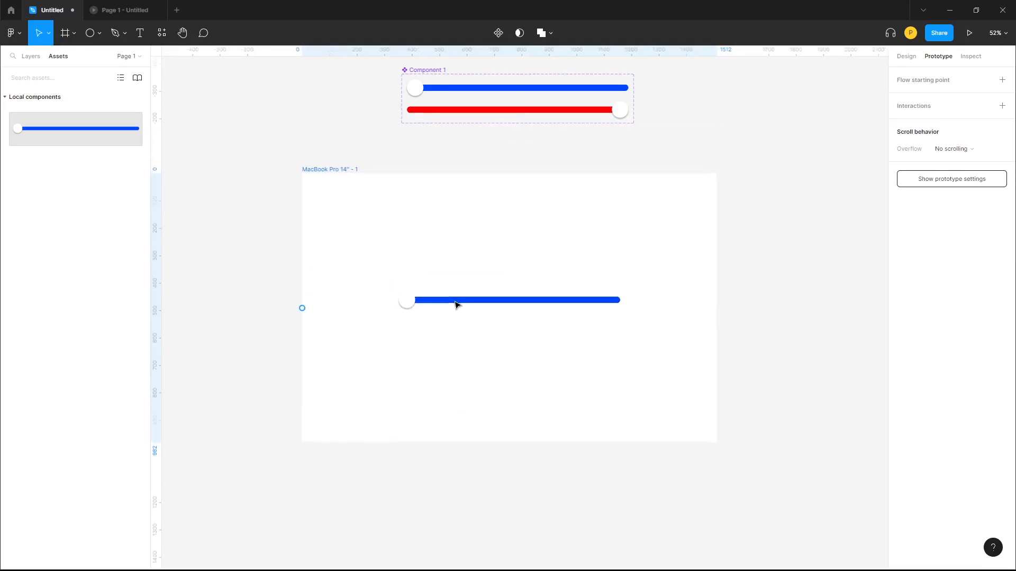
click(719, 327)
Step: Move the slider instance up to Y 227 in the MacBook Pro frame and place a second instance below it, centred horizontally
click(593, 307)
drag(593, 304, 595, 248)
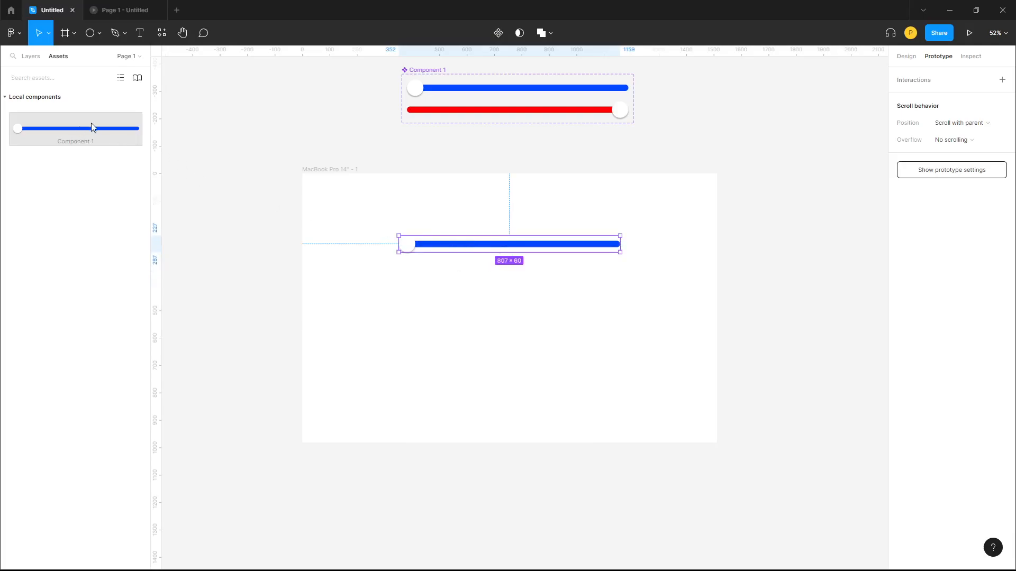
drag(79, 136, 522, 296)
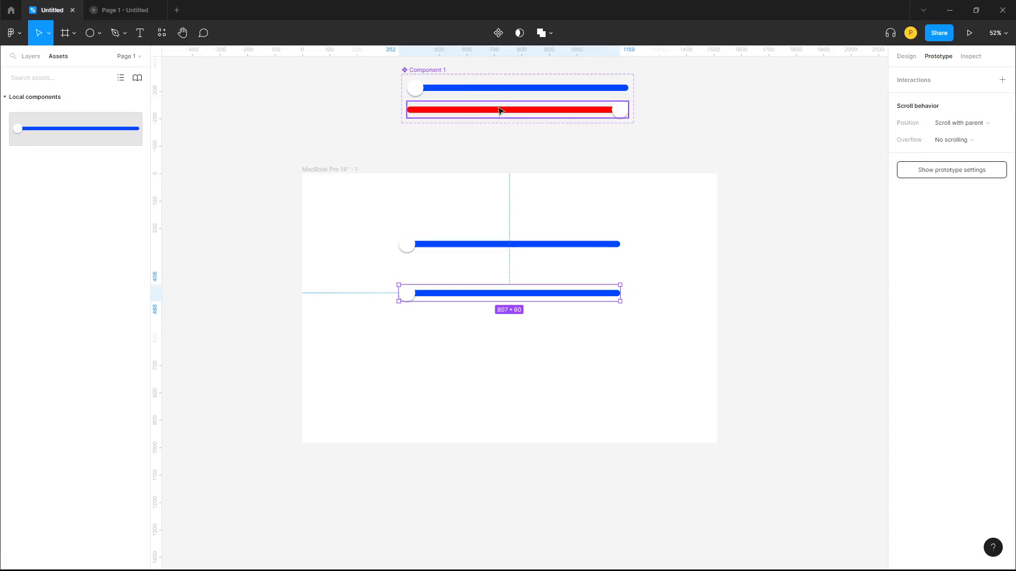
Step: Change the bar fill of the lower slider instance to purple BD00FF
ctrl+scroll(484, 301, up, 5)
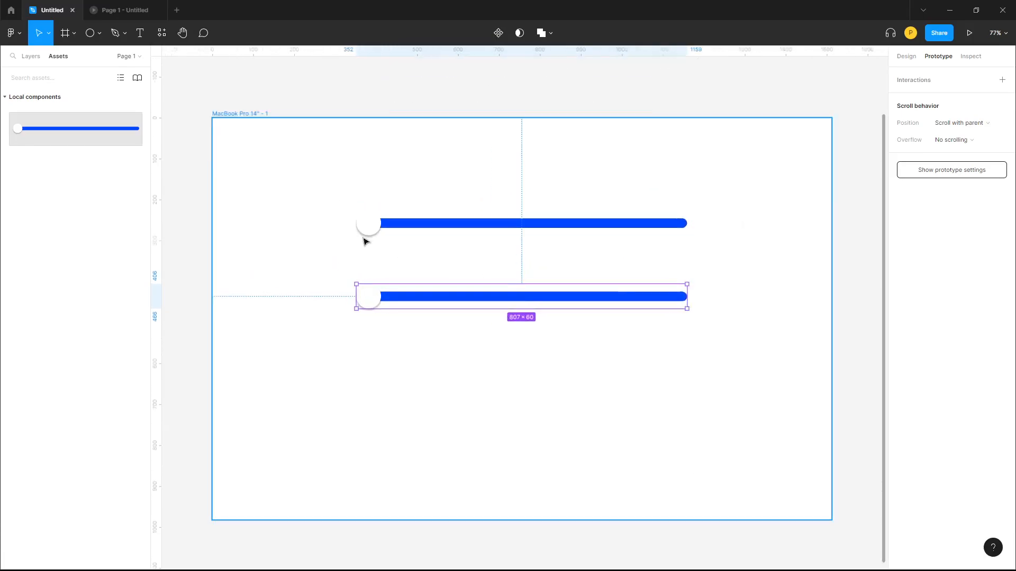
click(31, 56)
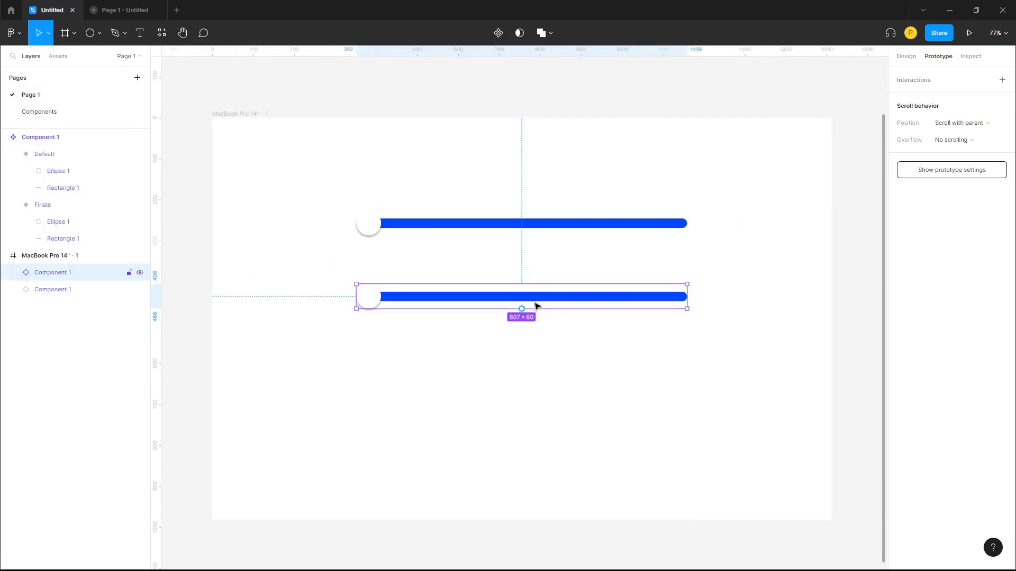
click(14, 273)
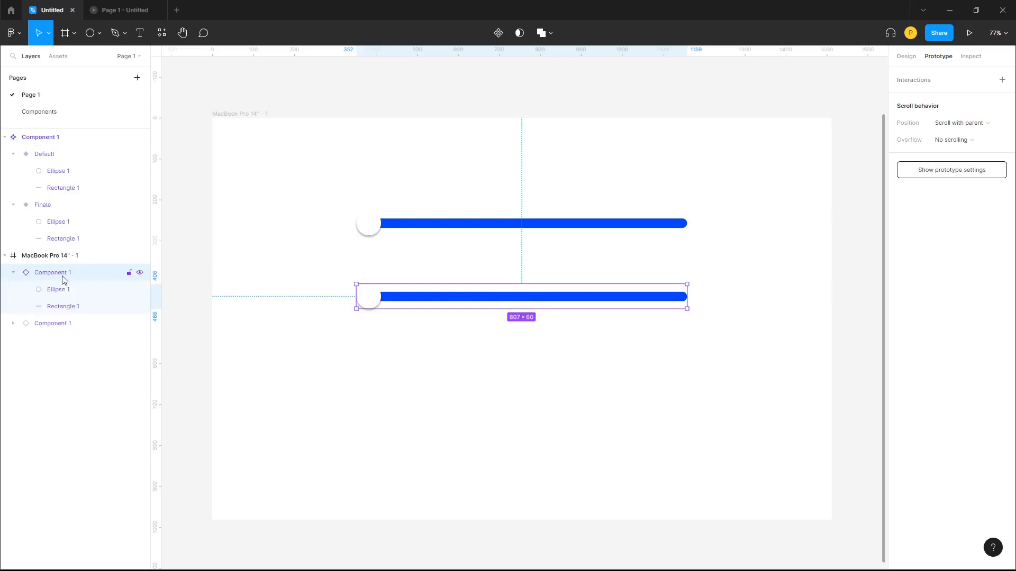
click(67, 305)
click(907, 57)
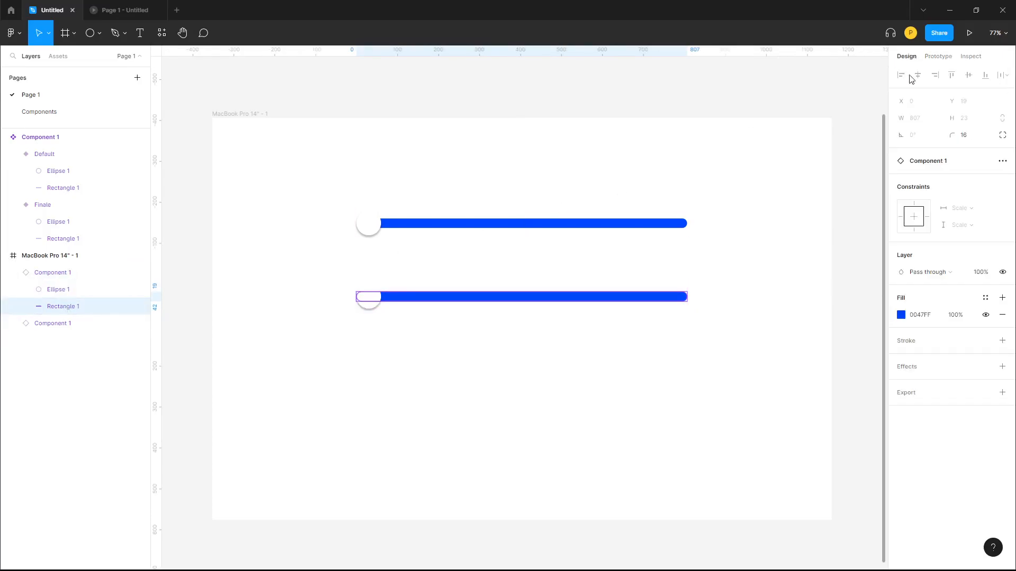
click(901, 316)
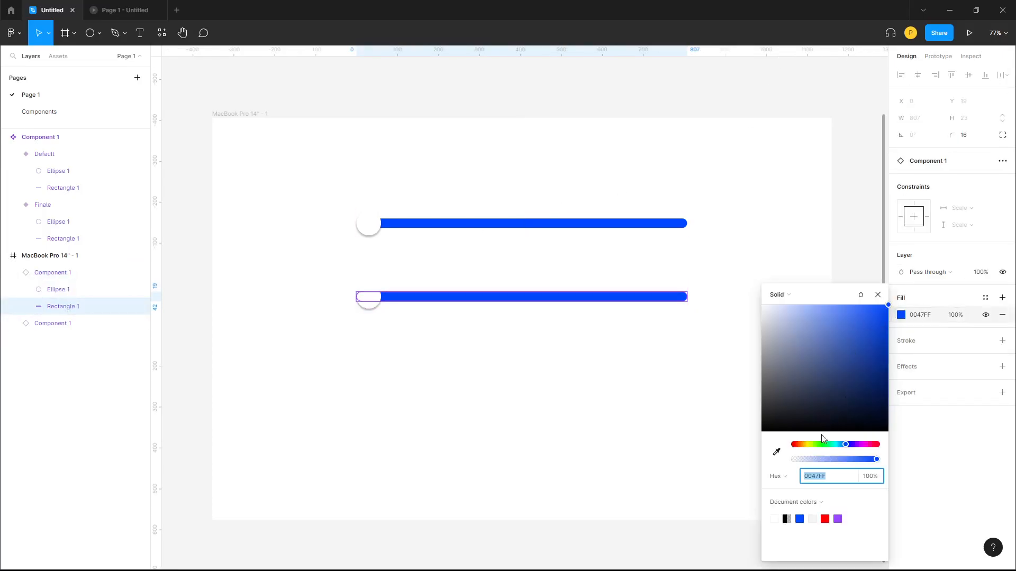
drag(848, 449, 861, 446)
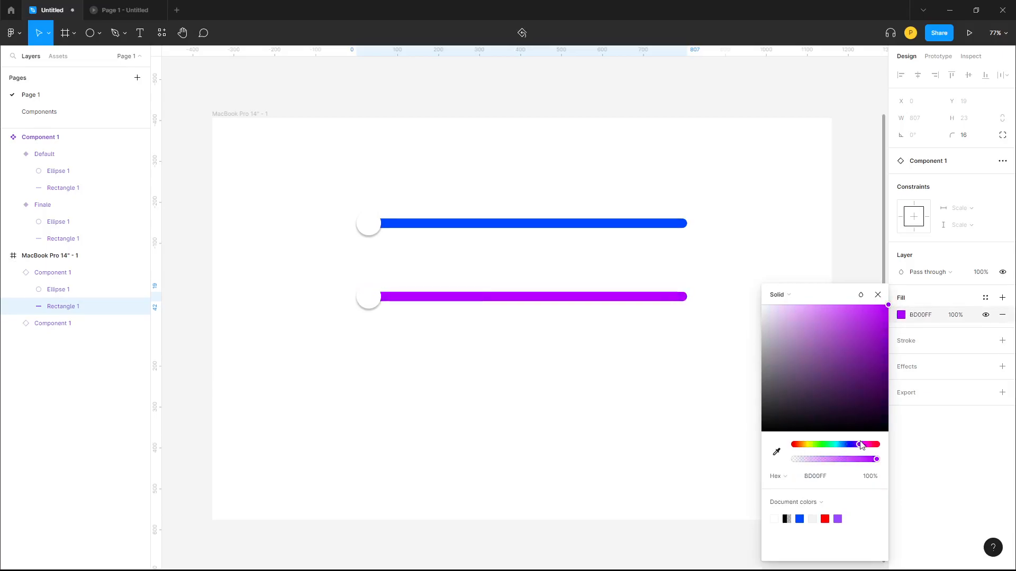
click(688, 417)
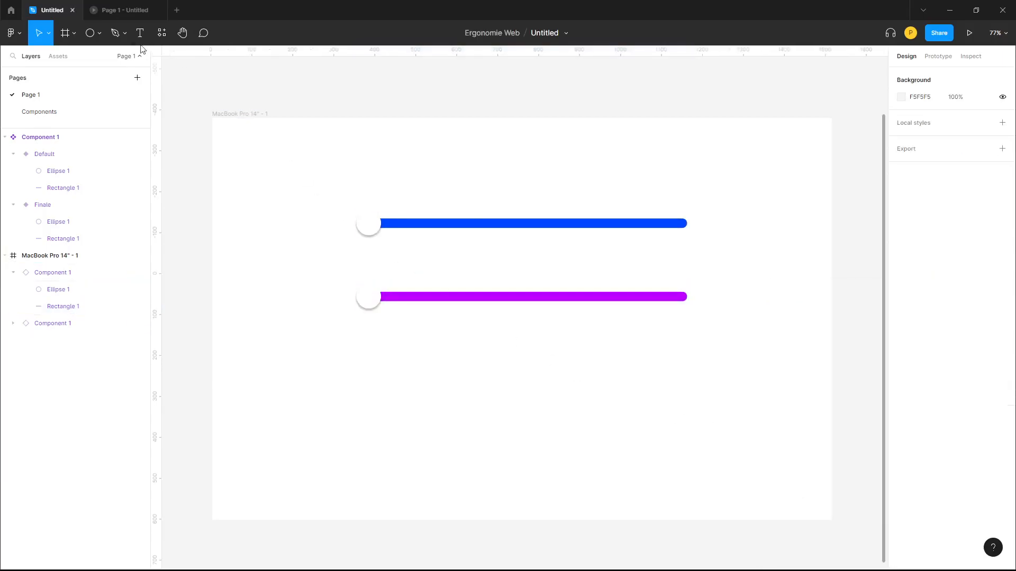
Step: Test sliding the handles of both sliders in the prototype preview, and return to the design file
click(131, 13)
drag(319, 299, 294, 310)
drag(316, 202, 287, 221)
click(55, 12)
Step: Change the round handle's fill in the lower slider instance to light grey
click(371, 297)
click(62, 290)
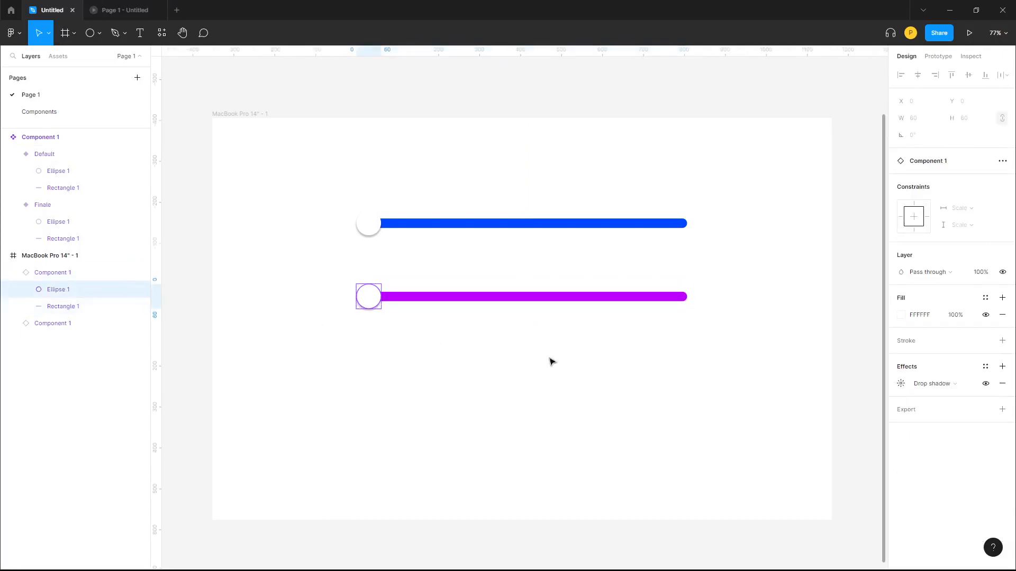
click(902, 315)
mouse_move(774, 315)
mouse_down()
mouse_move(757, 331)
mouse_move(757, 322)
mouse_up()
click(690, 369)
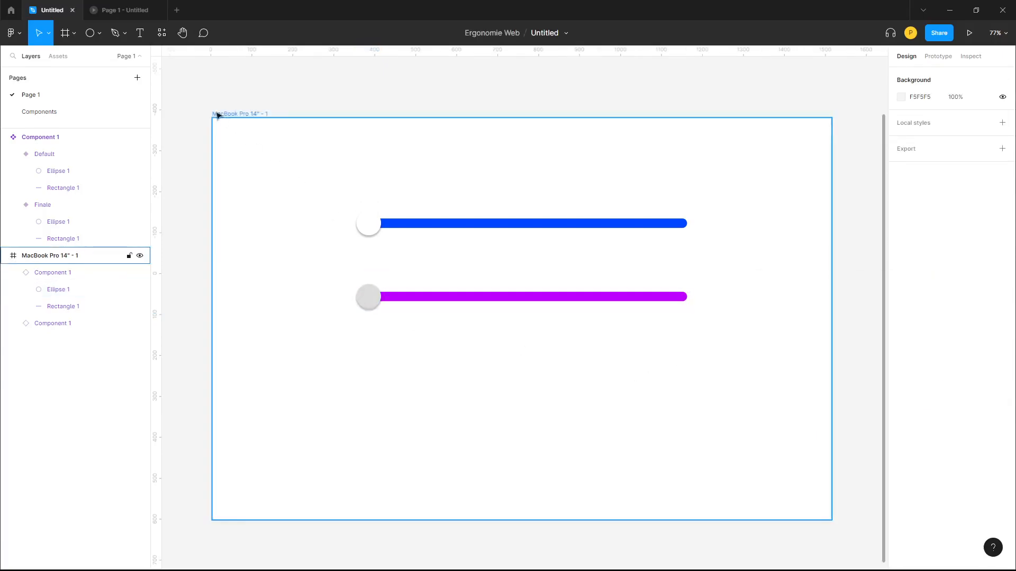
Step: Test sliding the grey handle back and forth in the prototype preview, and go back to the design file
click(128, 15)
drag(312, 295, 654, 301)
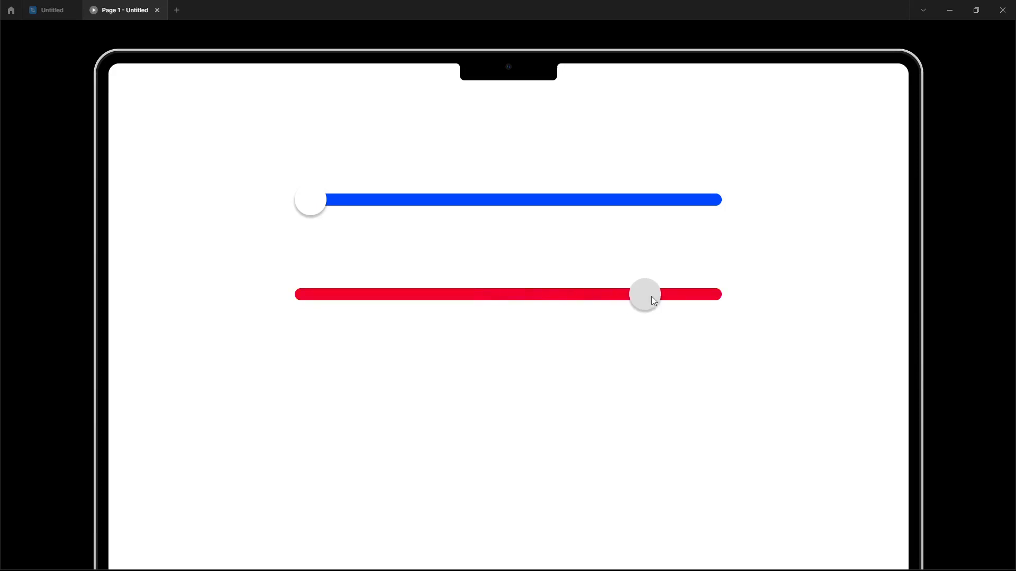
drag(731, 306, 519, 305)
mouse_move(328, 298)
mouse_down()
mouse_move(728, 325)
mouse_move(324, 312)
mouse_up()
click(52, 10)
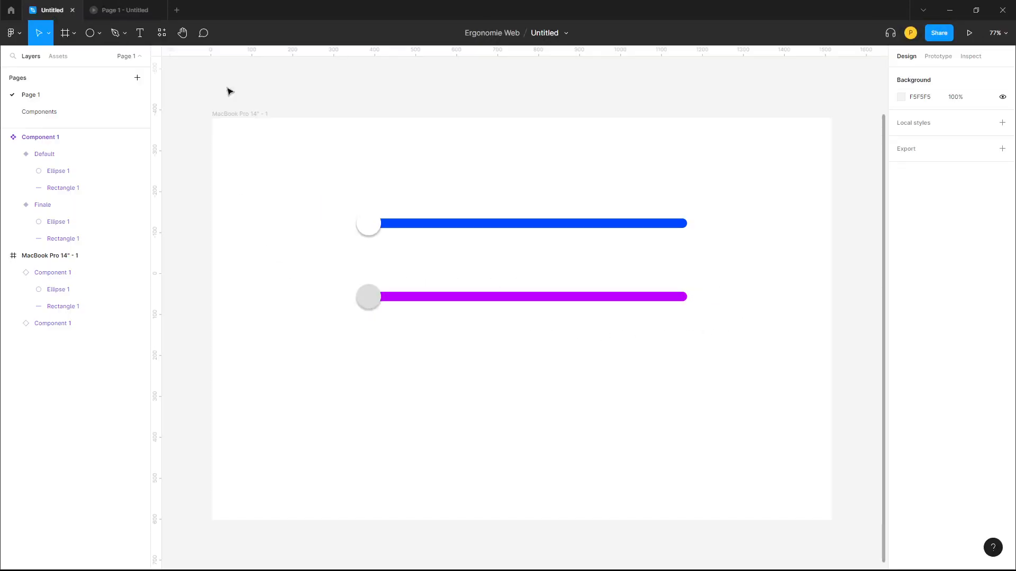
Step: Move the slider component set above the MacBook Pro frame to X 420, Y -739
scroll(455, 138, up, 5)
click(388, 109)
drag(409, 117, 413, 111)
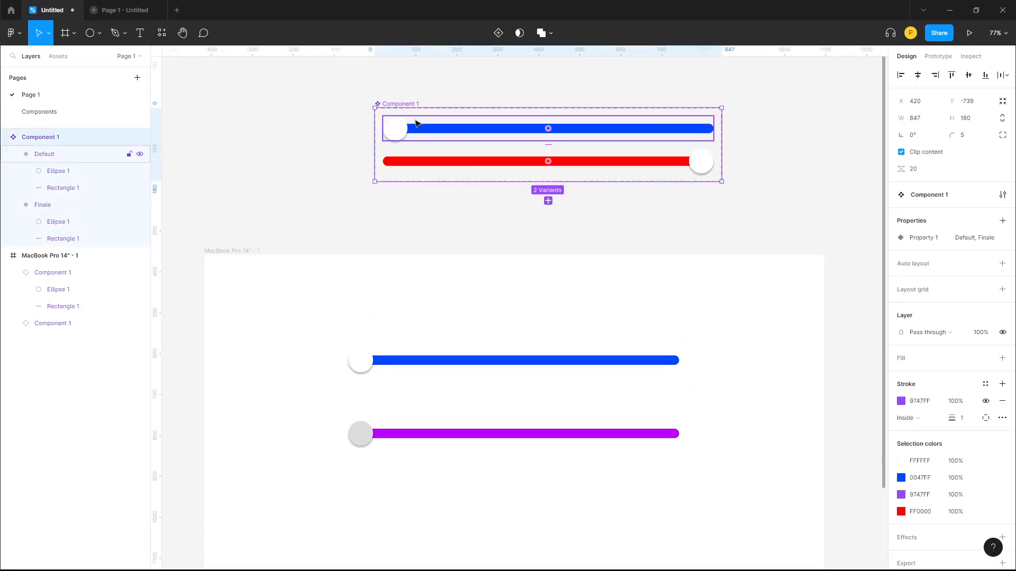
Step: Try to resize the round handle of the component's Default variant
click(398, 136)
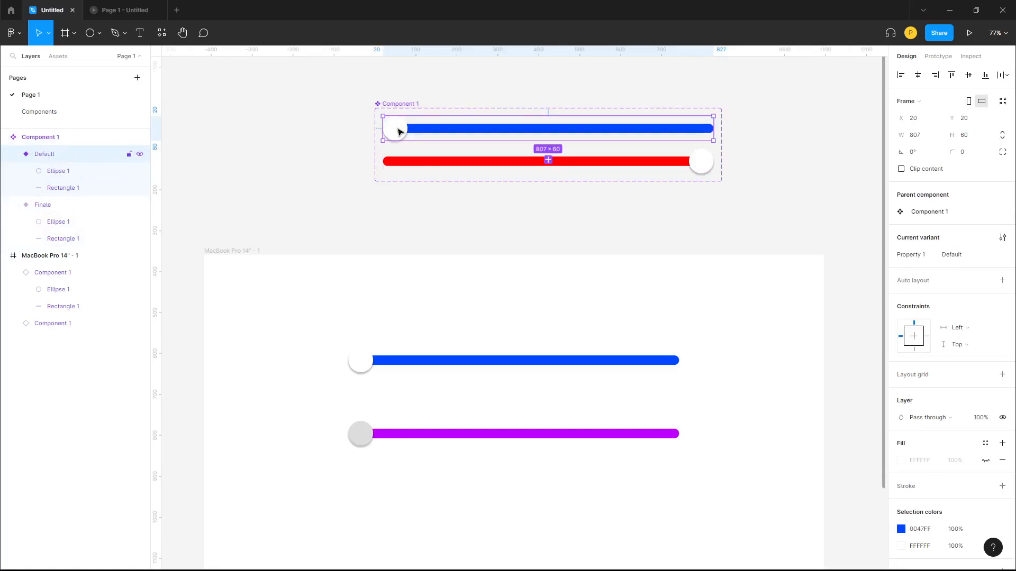
click(66, 176)
mouse_move(408, 140)
mouse_down()
mouse_move(419, 143)
mouse_move(397, 137)
mouse_up()
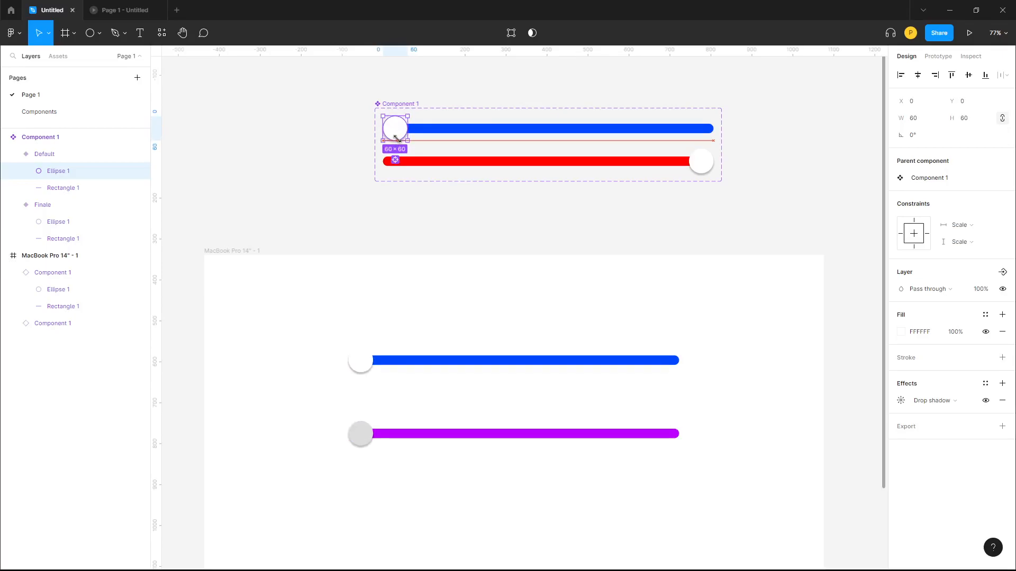
drag(399, 142, 398, 140)
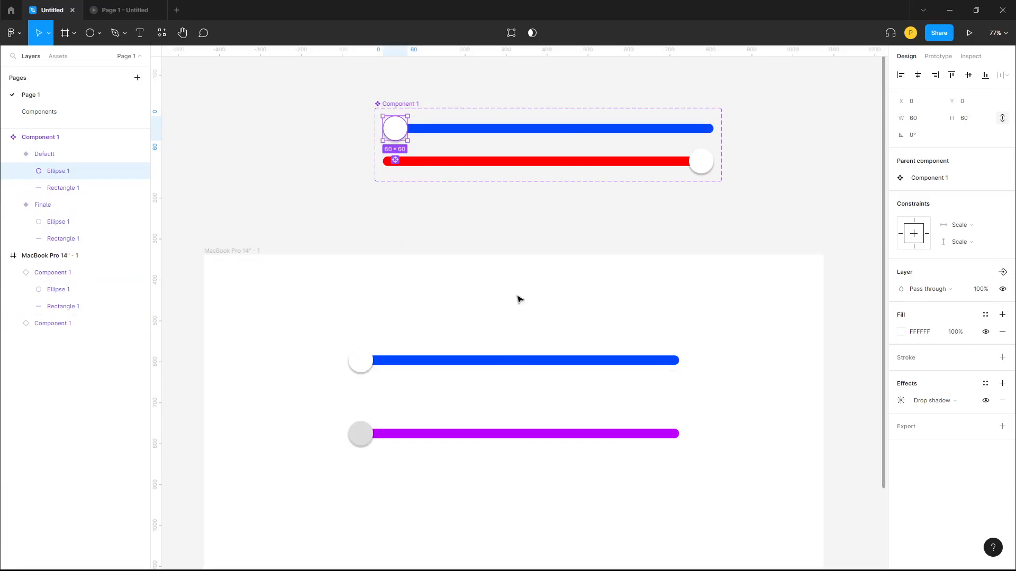
Step: Change the bar fill of the component's Default variant to light blue 0094FF
click(553, 130)
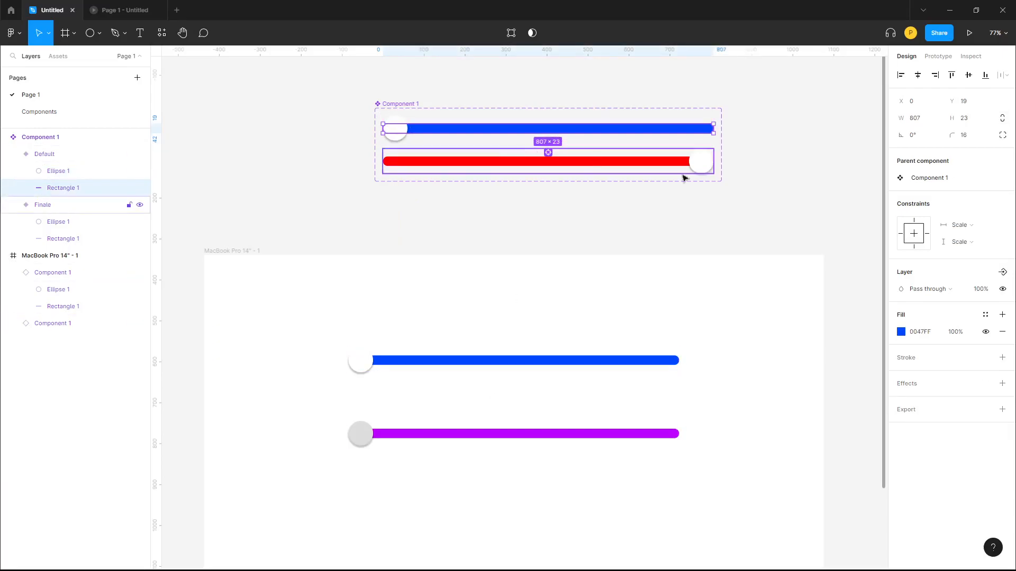
click(901, 332)
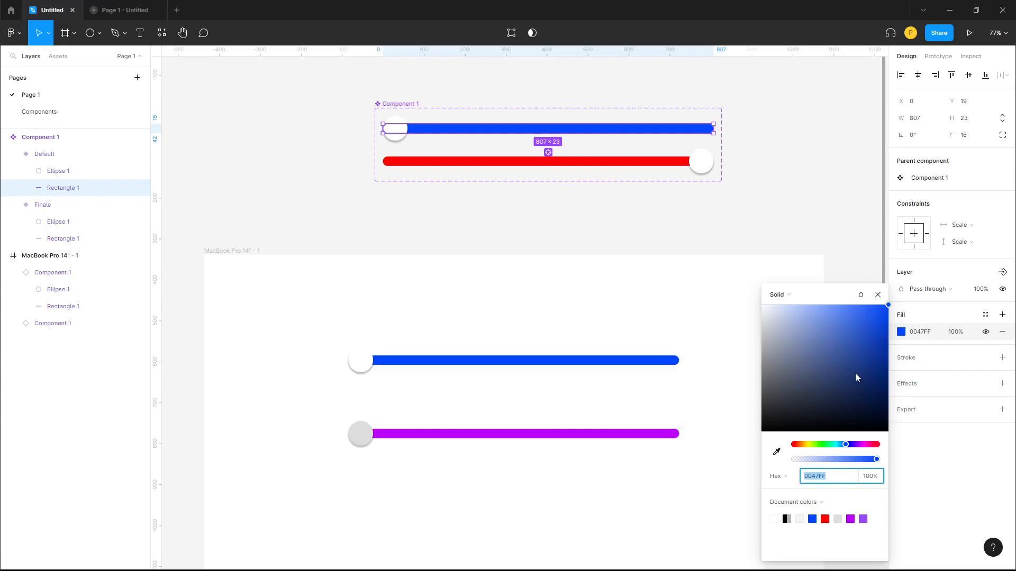
drag(845, 444, 812, 444)
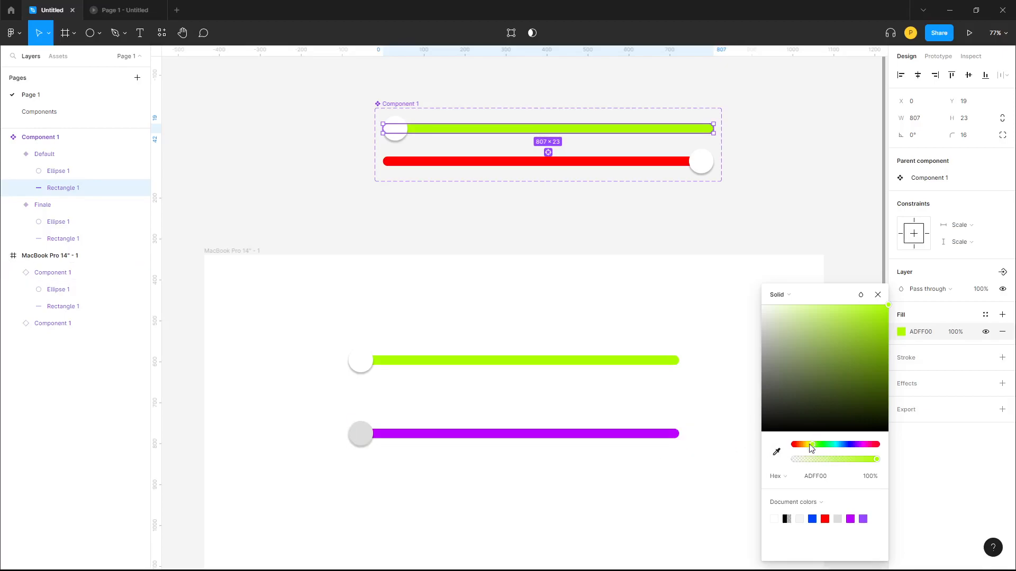
drag(814, 447, 842, 444)
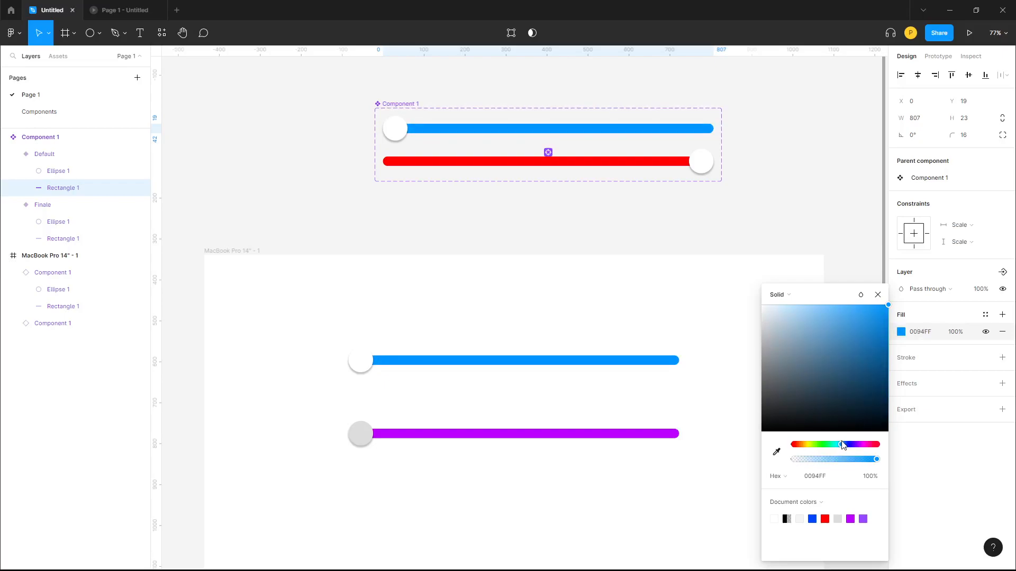
Step: Test both sliders with the recoloured Default bar in the prototype preview, and return to the design file
click(139, 12)
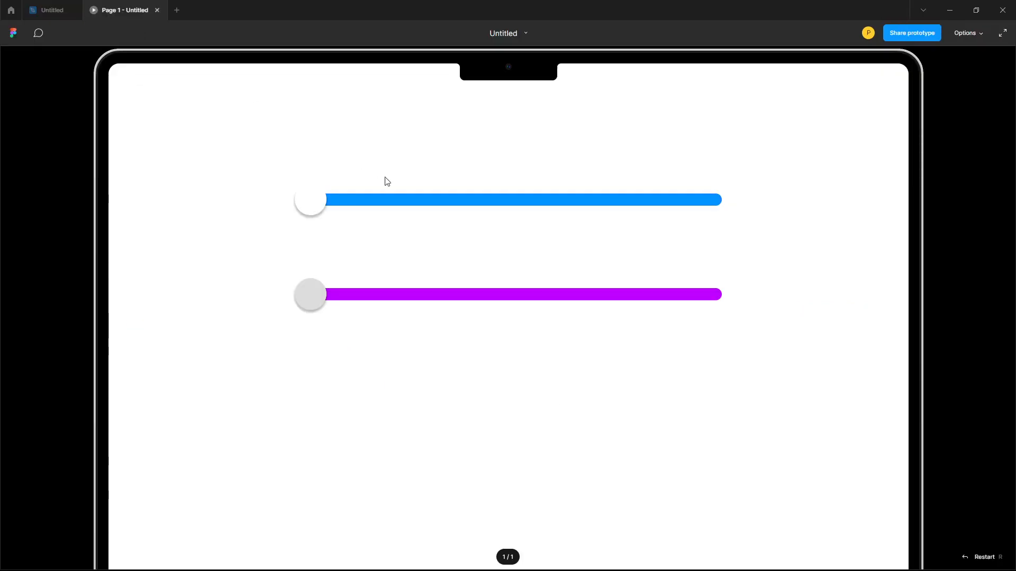
drag(312, 204, 519, 224)
drag(306, 308, 375, 288)
drag(705, 208, 170, 142)
click(53, 12)
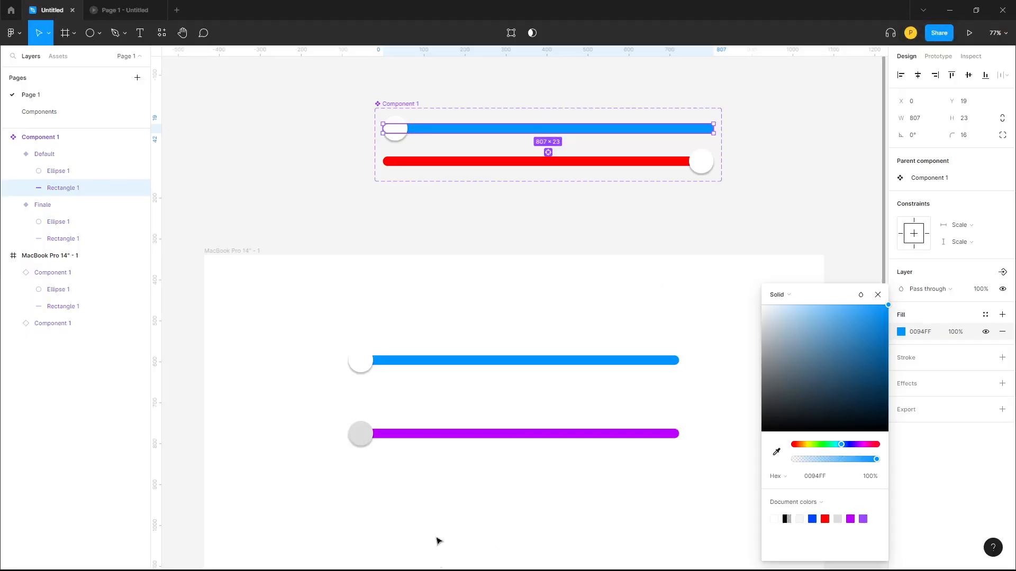